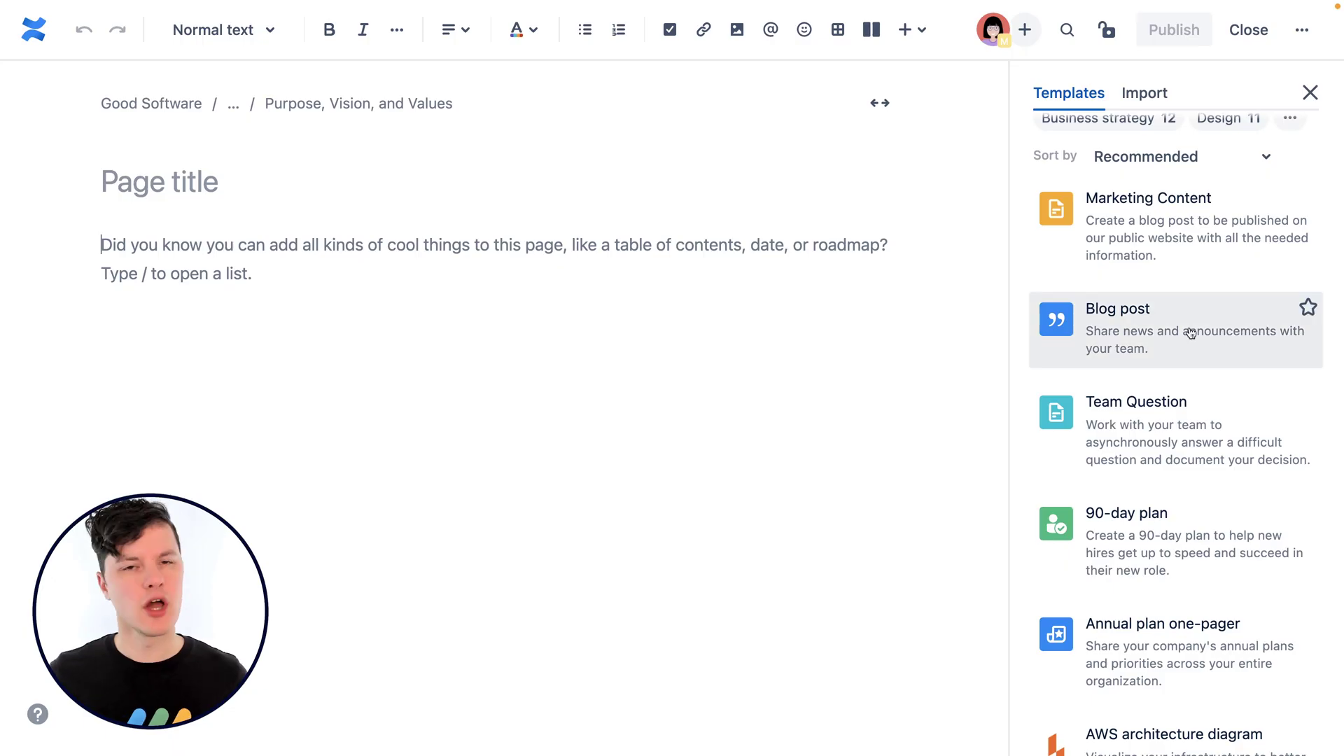
Step: Insert a table below the image with 'Year 1' as its first header
scroll(1124, 429, down, 3)
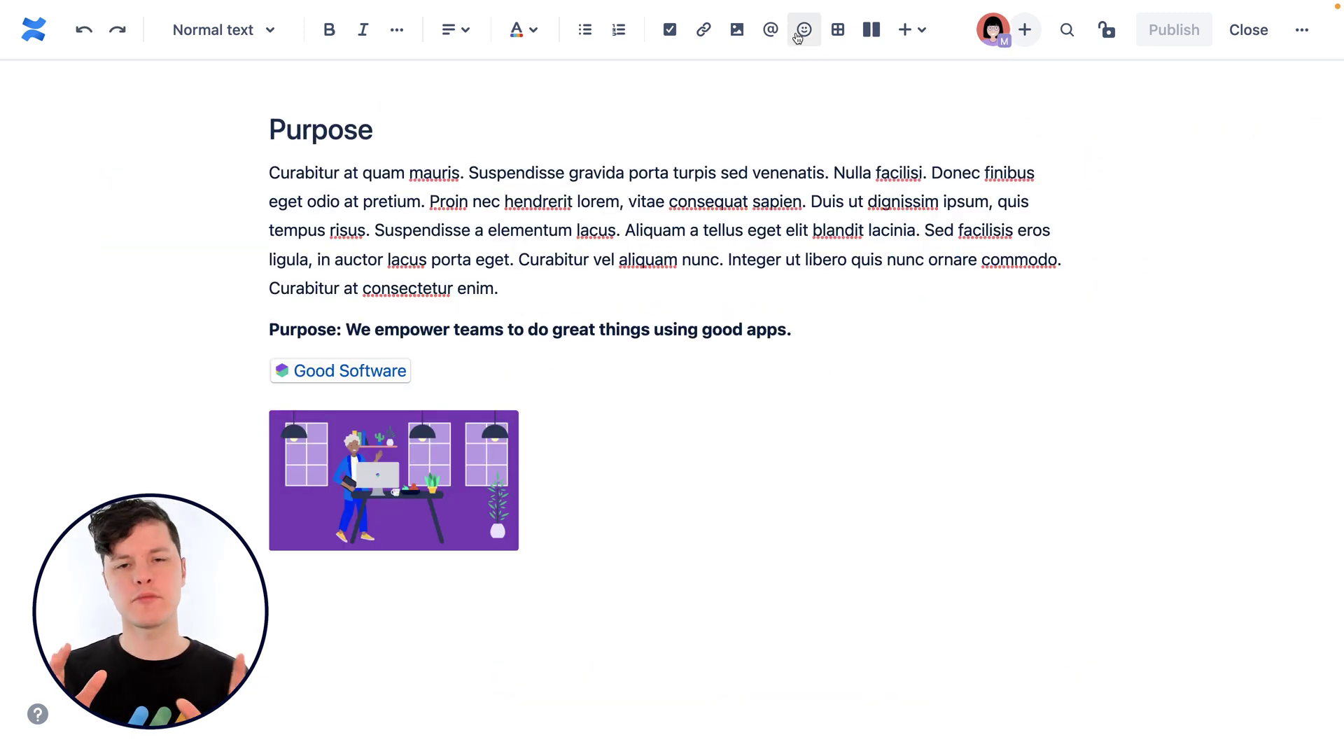
click(844, 31)
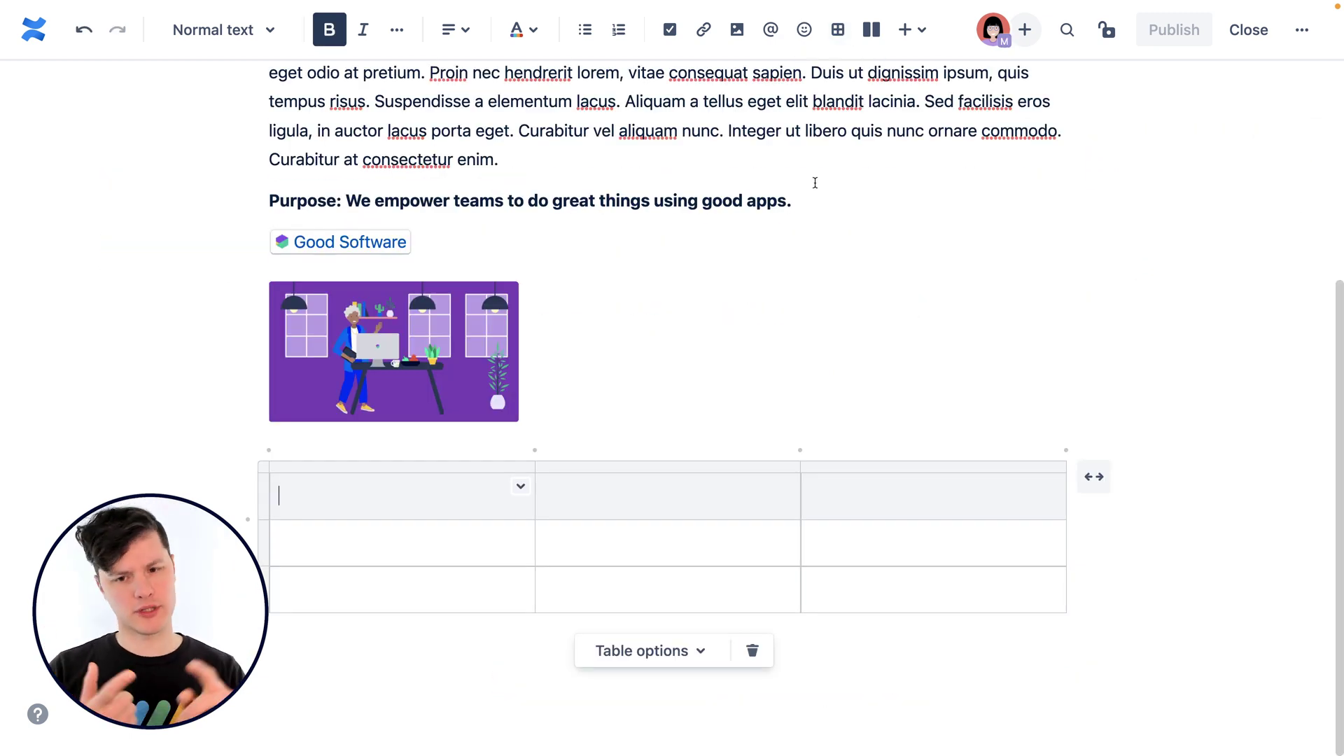
text(Year 1)
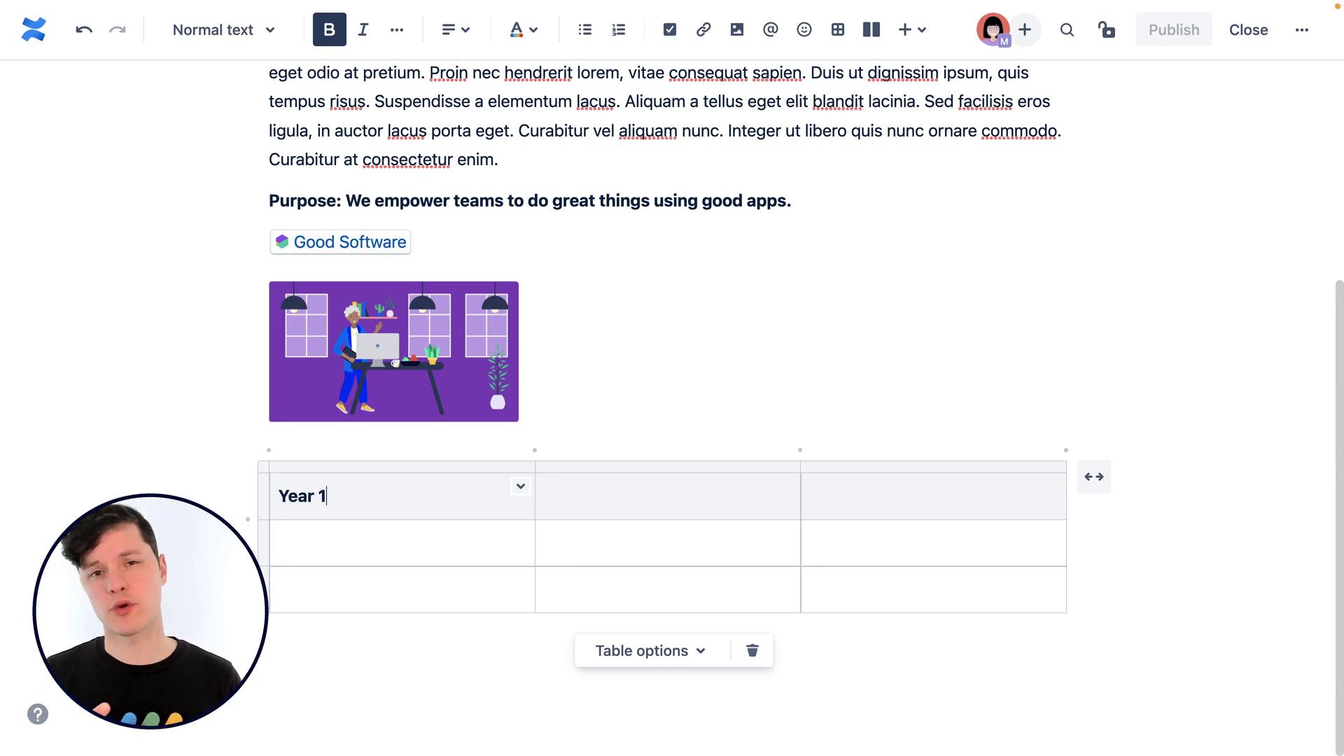
key(Tab)
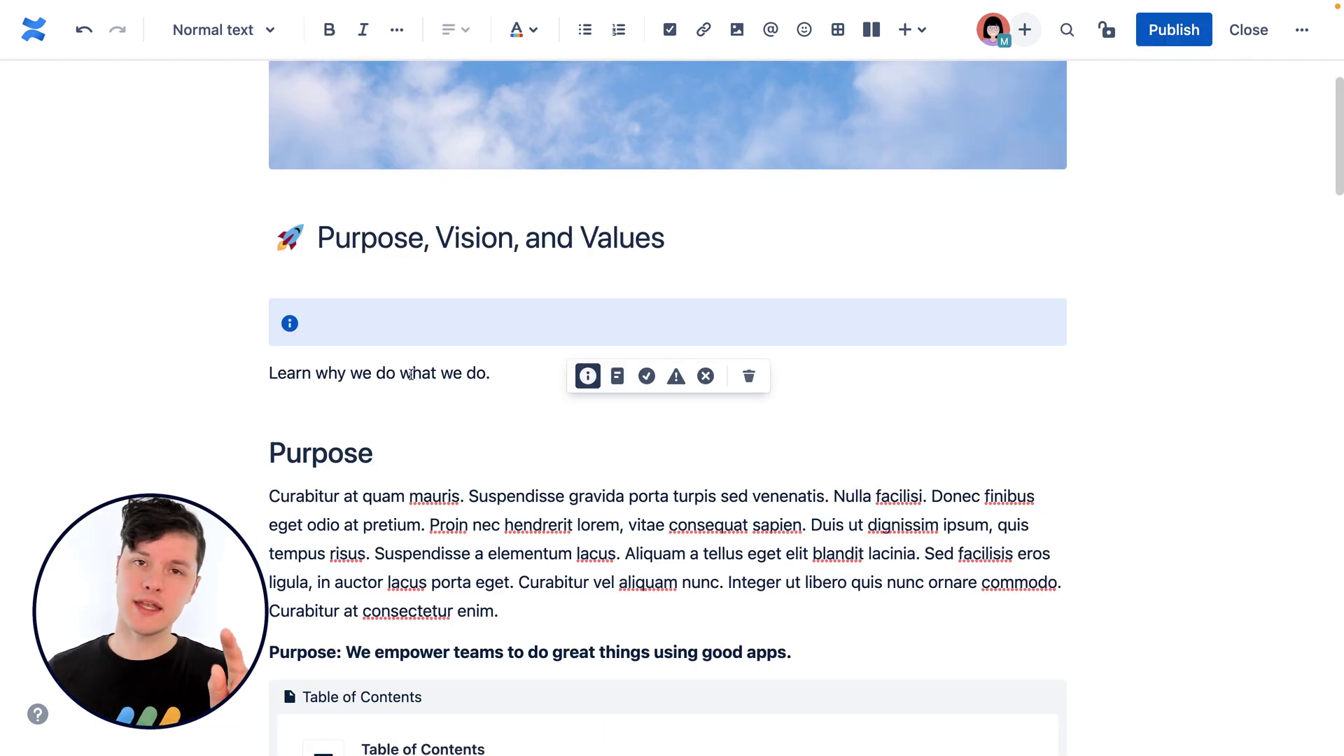
Step: Move 'Learn why we do what we do.' into the info panel and make it a success panel
triple_click(411, 374)
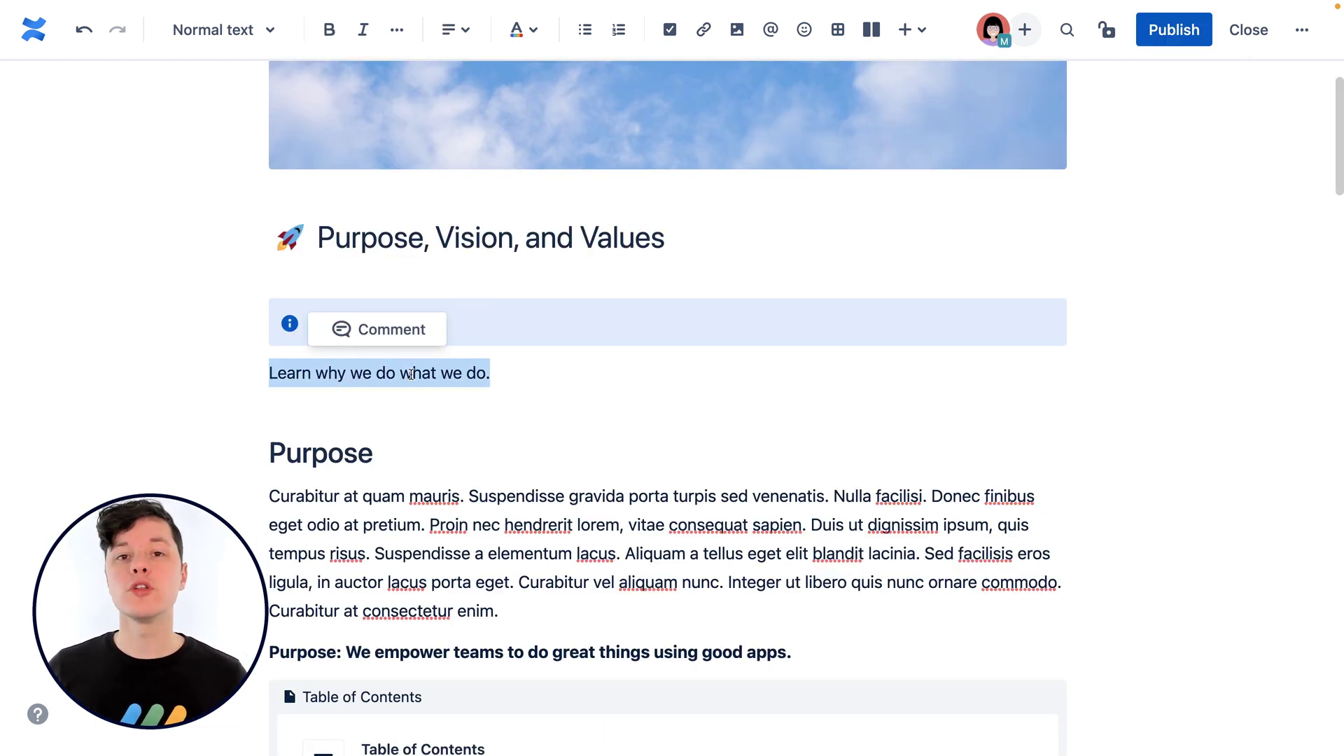
key(ctrl+x)
click(385, 331)
key(ctrl+v)
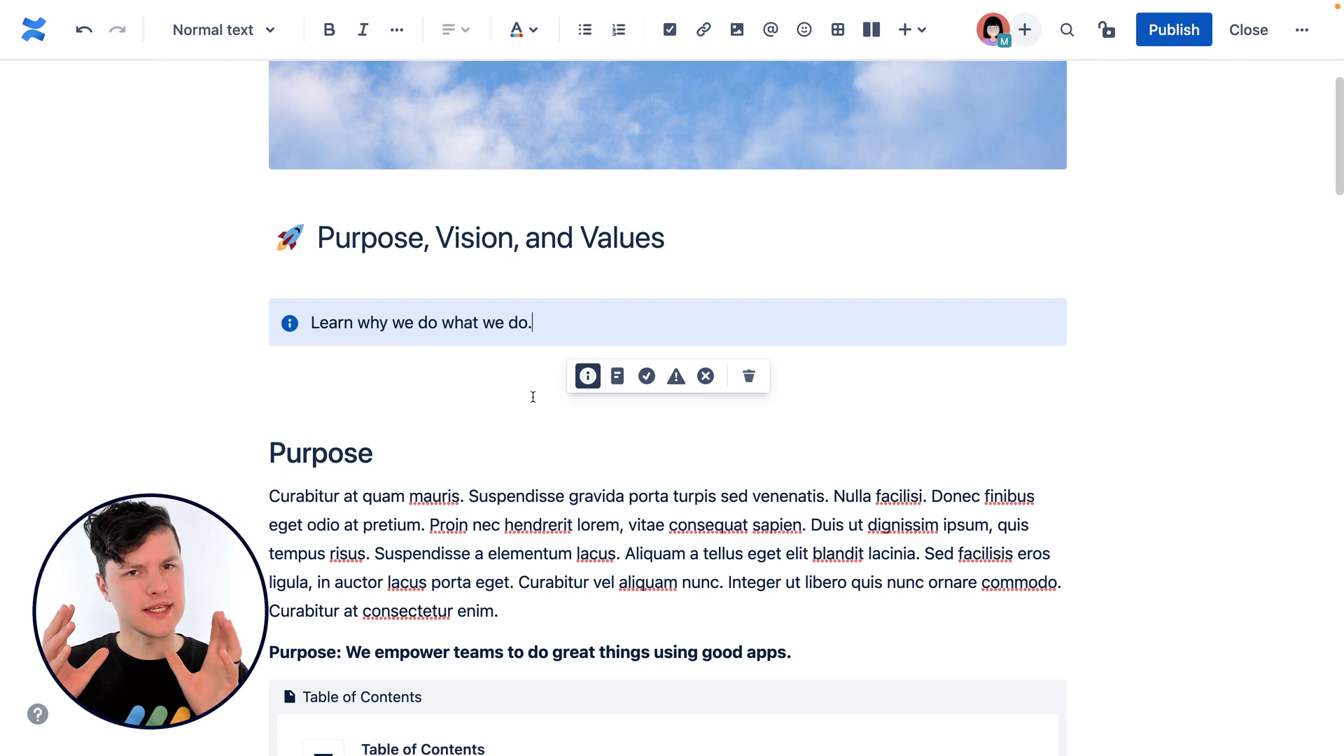
click(617, 376)
click(654, 379)
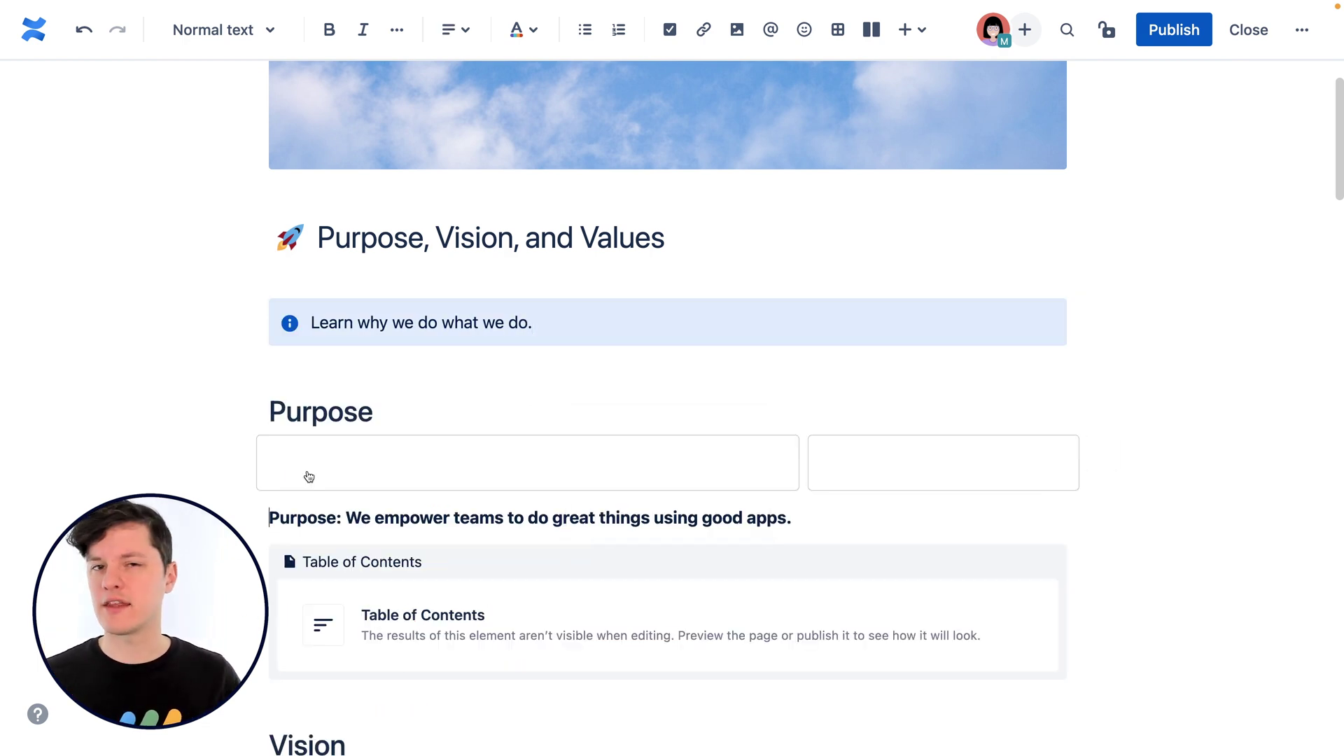
Step: Add a two-column layout to Purpose and drag the Table of Contents into its right column
key(ctrl+v)
scroll(282, 469, down, 3)
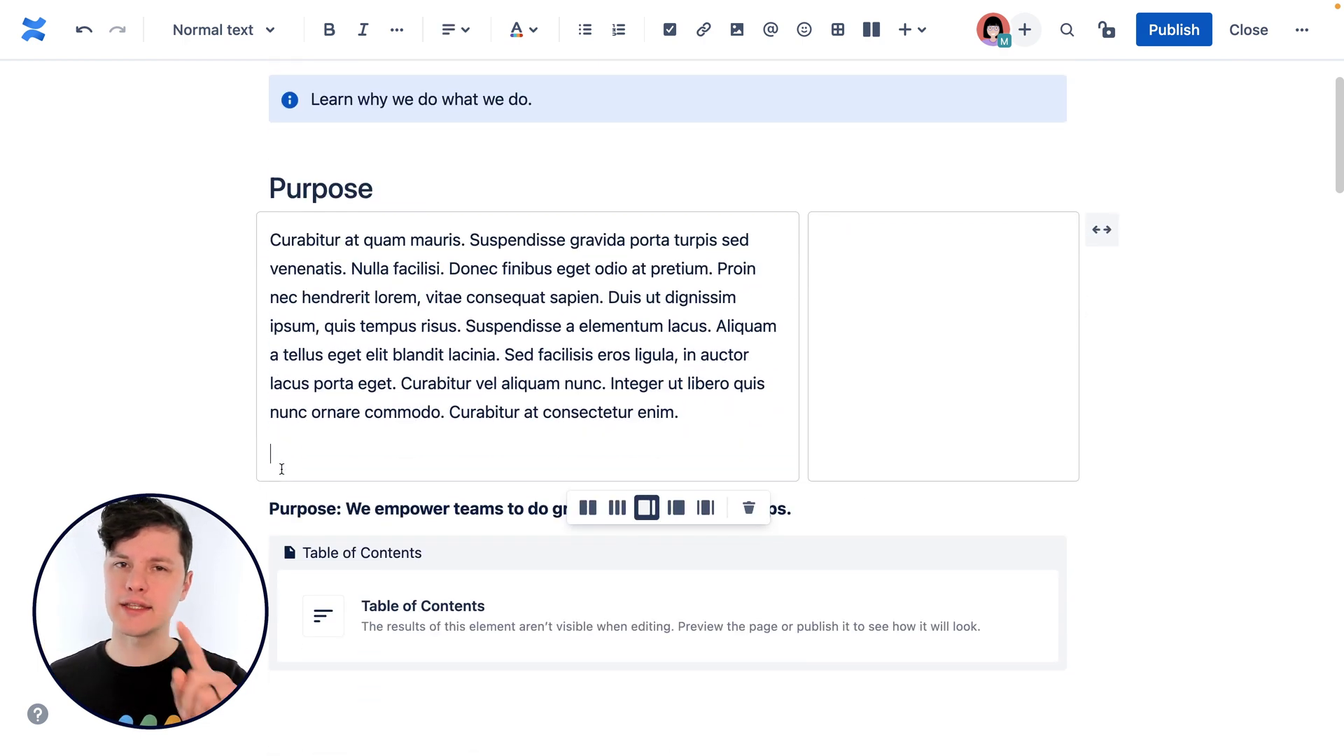
key(BackSpace)
scroll(281, 469, down, 1)
click(291, 441)
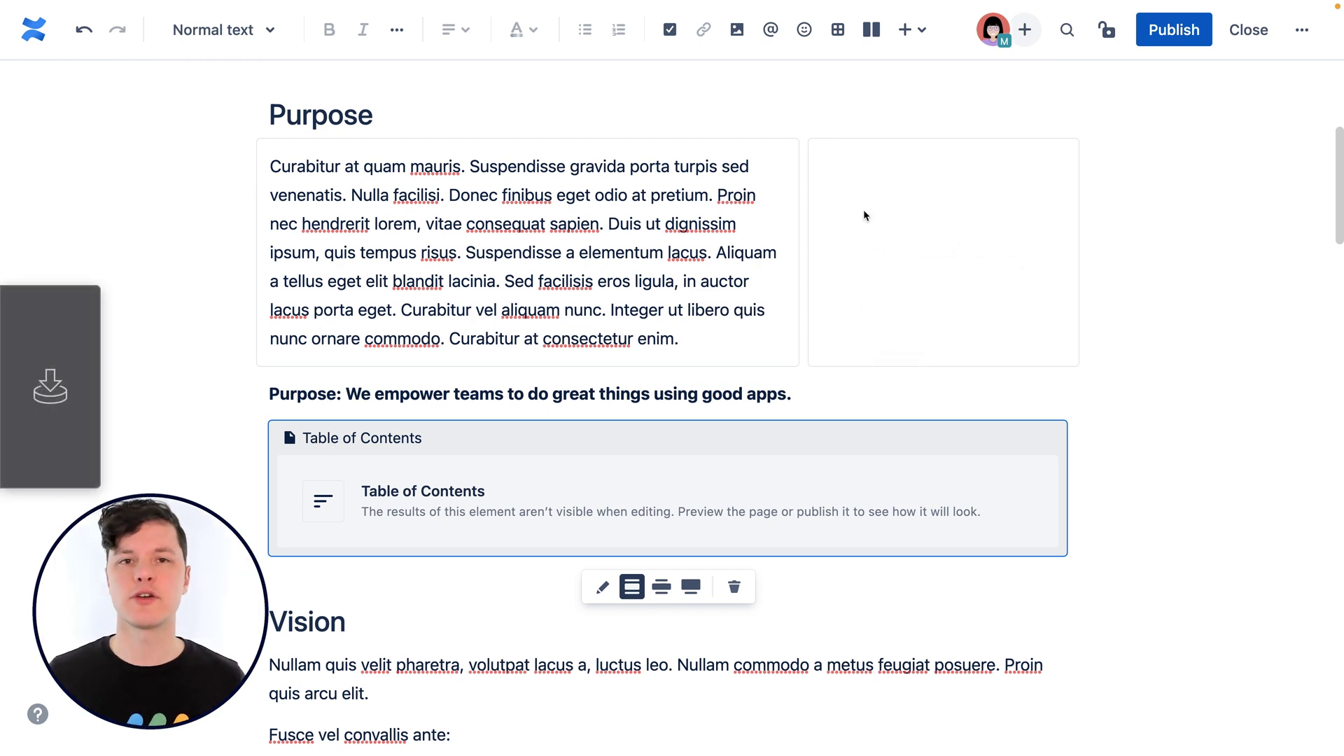
drag(864, 209, 863, 209)
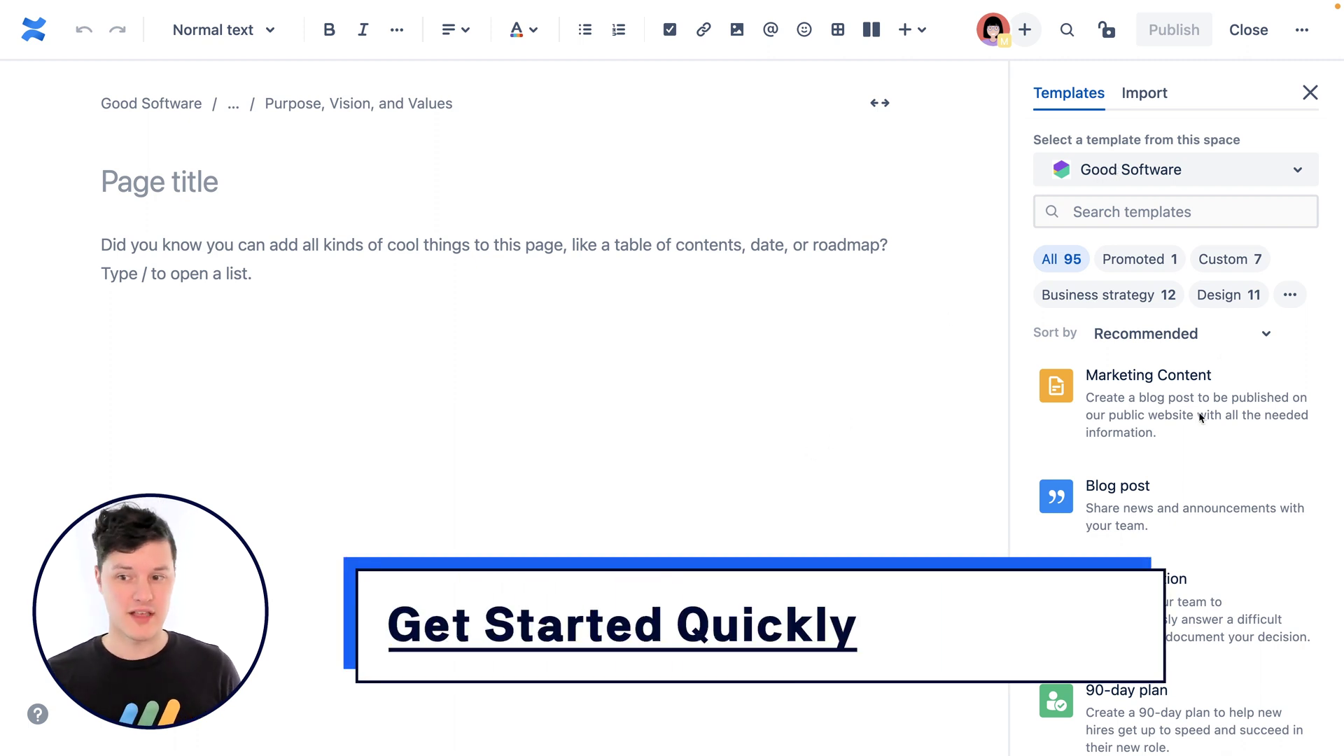
Step: Browse the templates list, then show the Word (.docx) and Google Doc import options
scroll(1200, 418, down, 3)
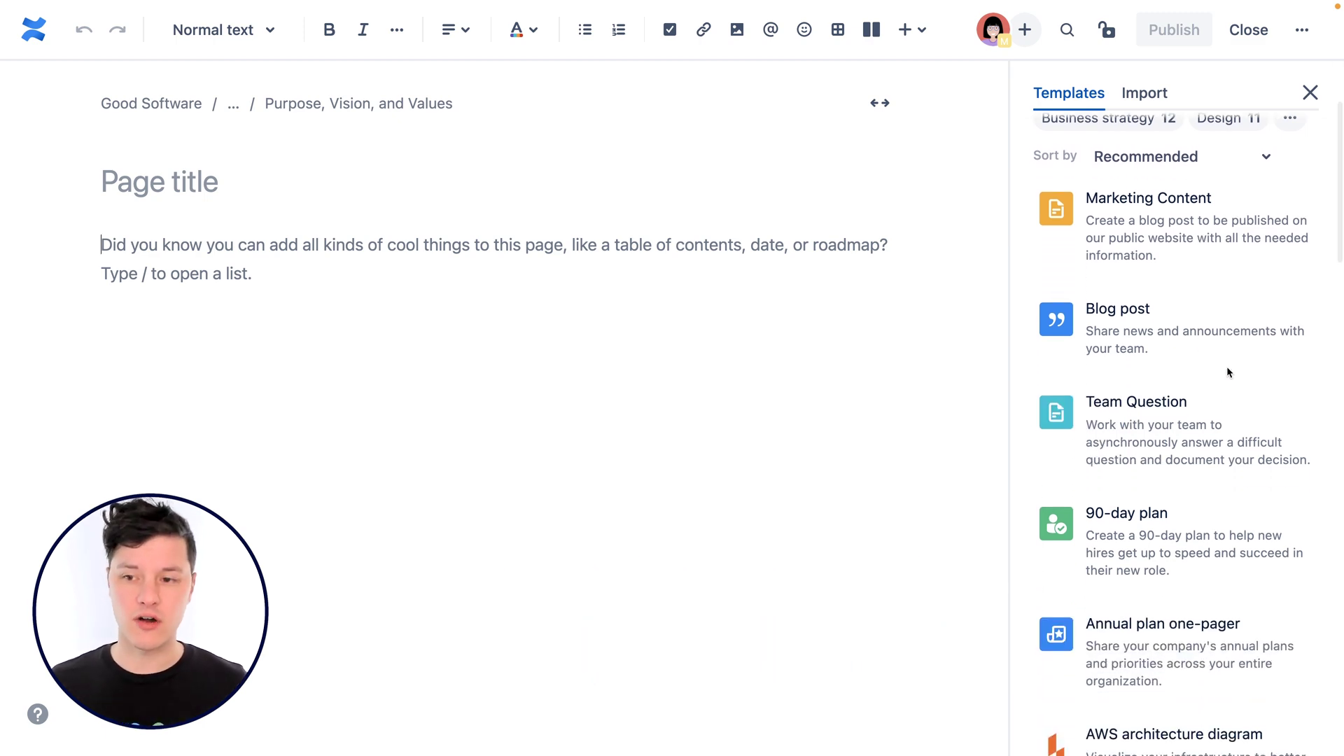
scroll(1122, 429, down, 2)
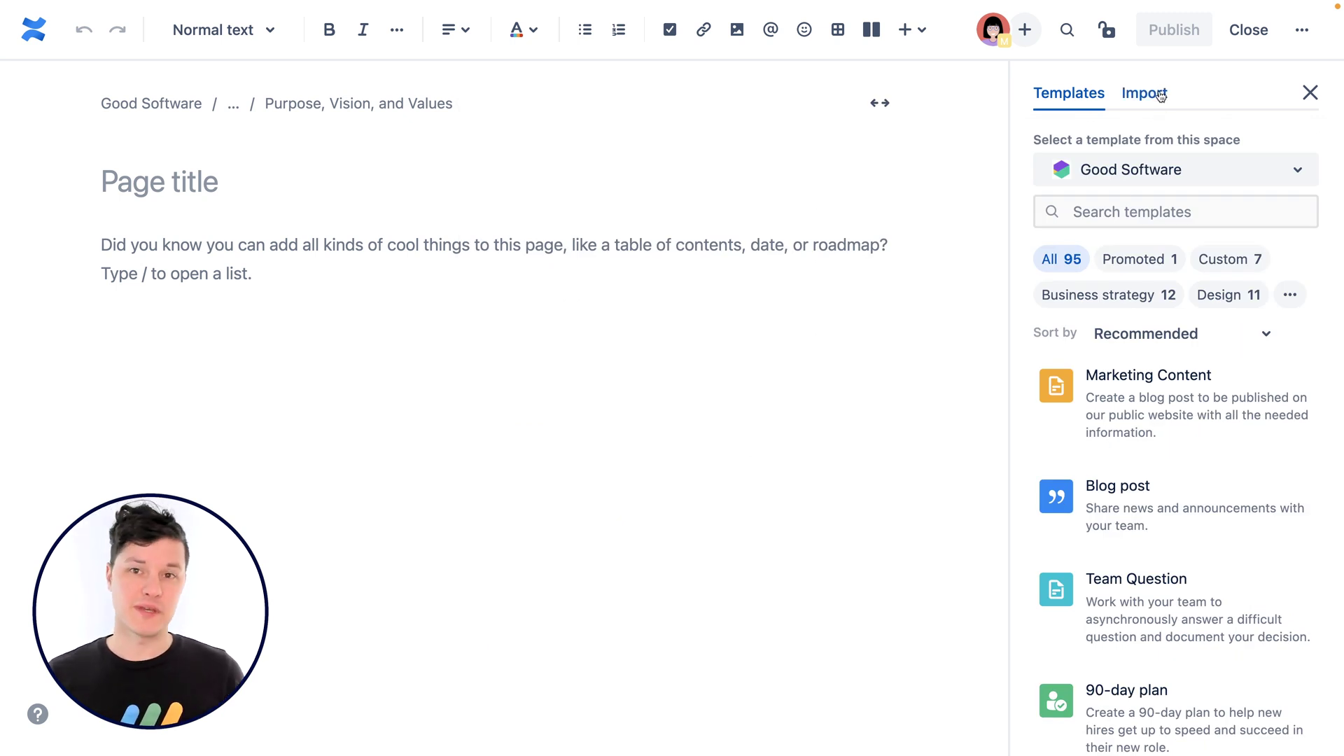
click(1145, 94)
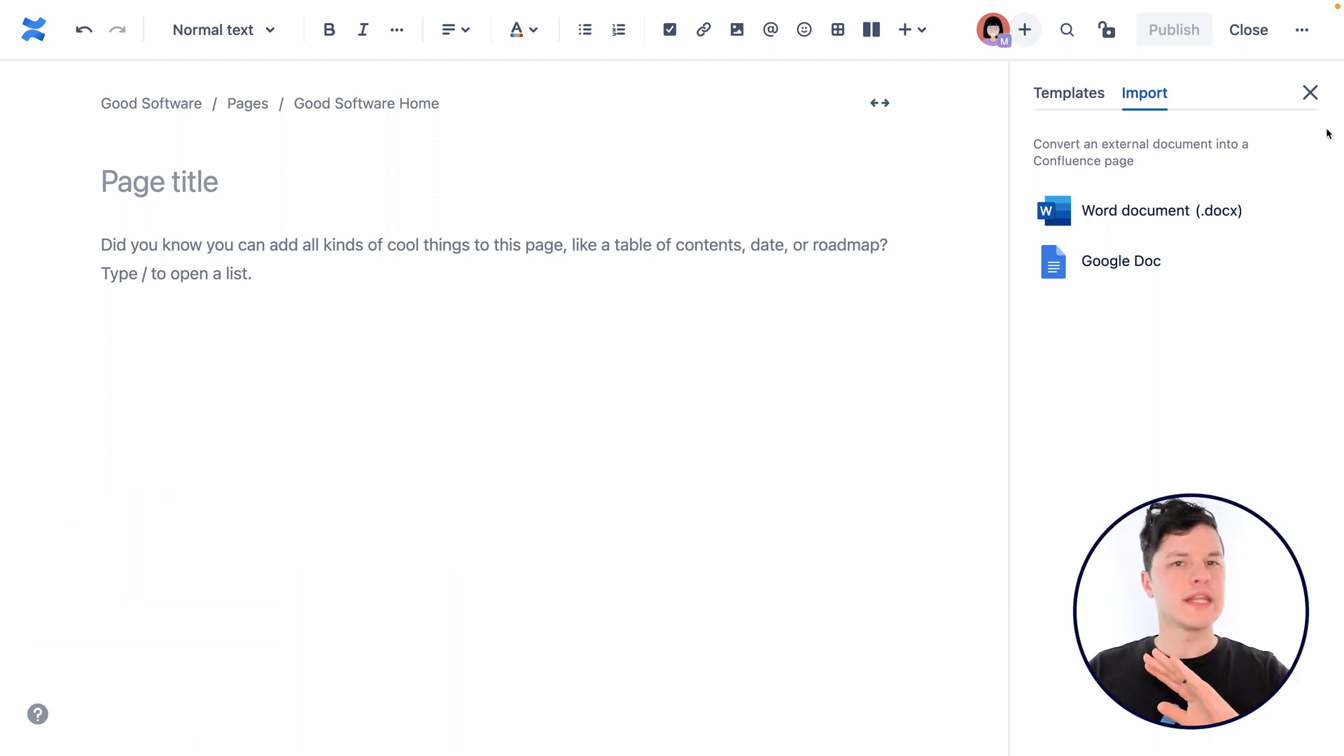
click(1310, 95)
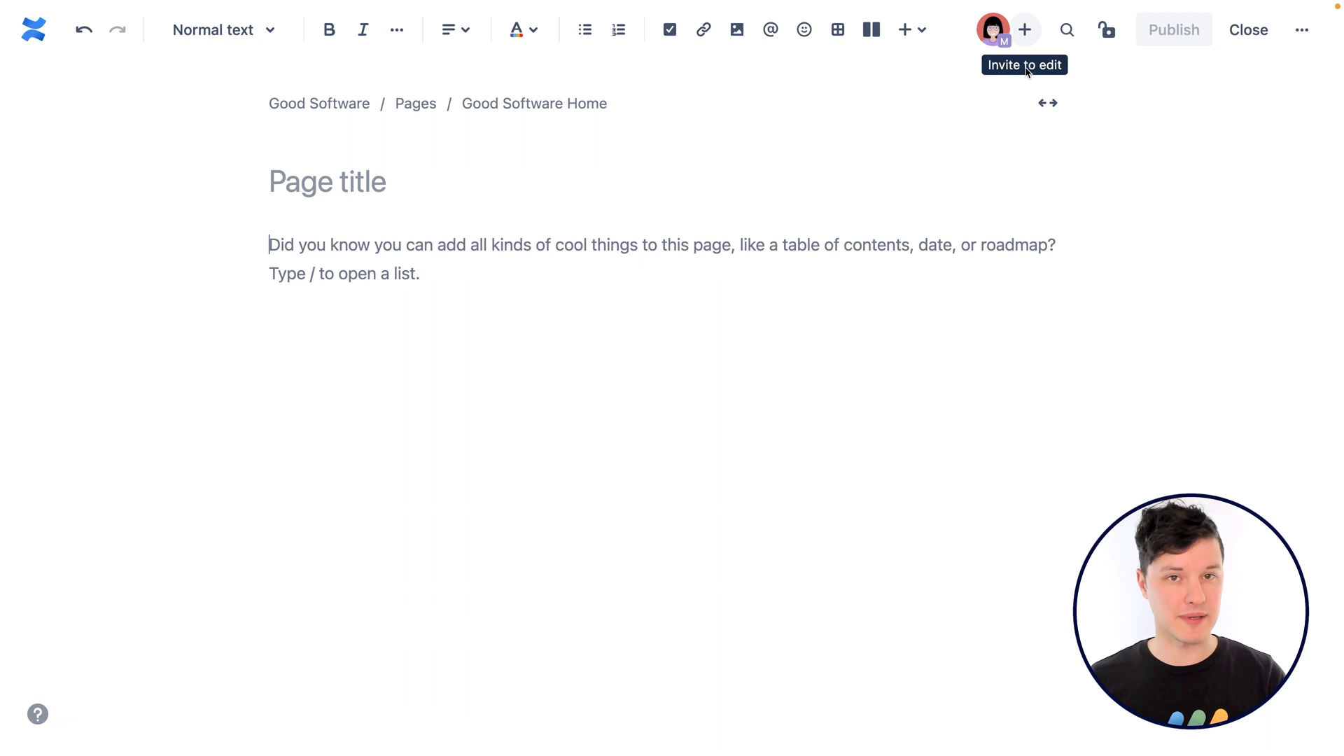
click(1064, 32)
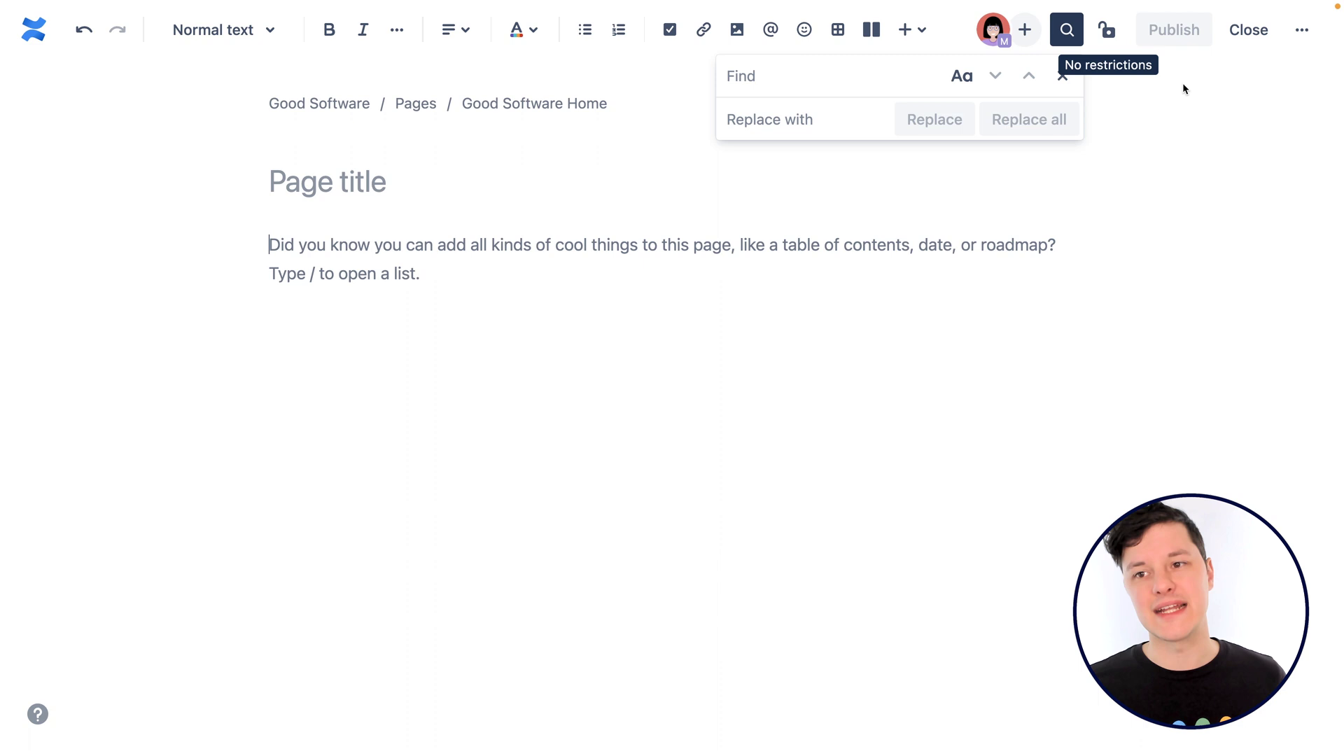
Step: Close find and replace, then give the page a rocket emoji and a sky header photo
click(1061, 75)
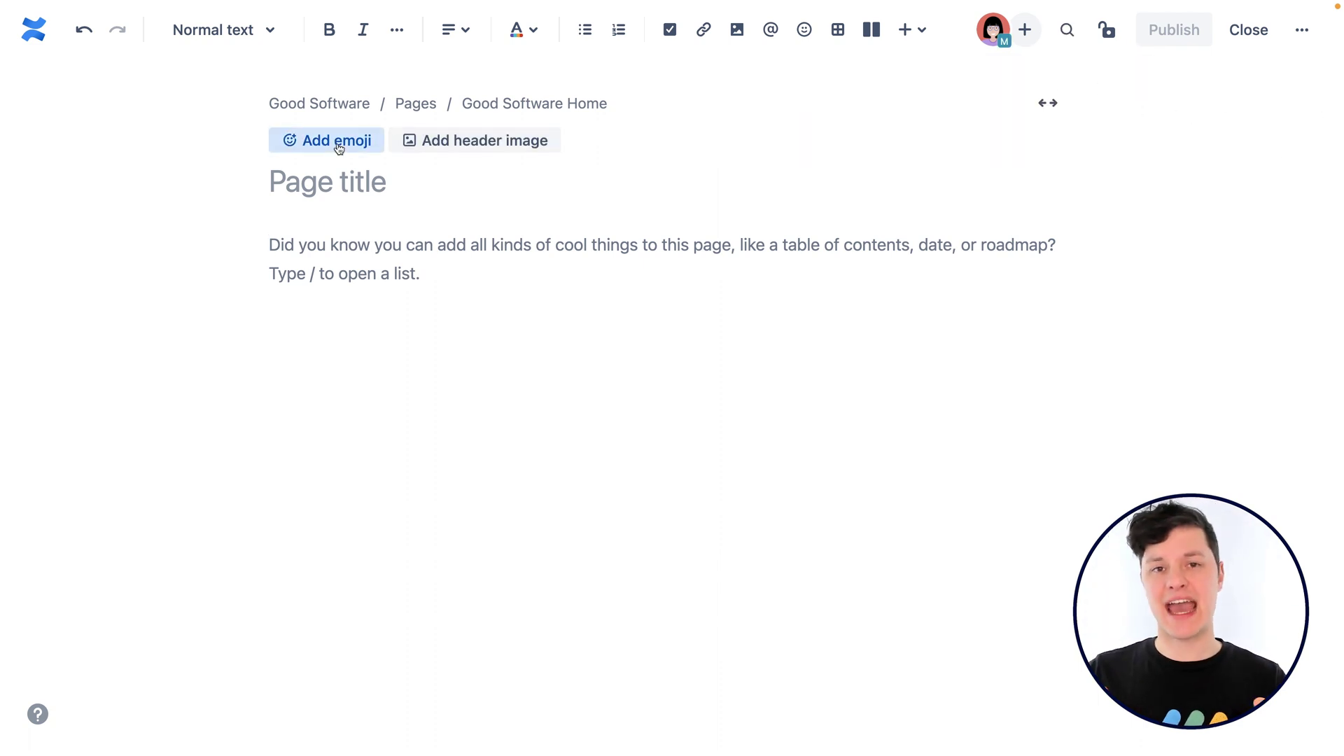
click(339, 146)
click(425, 248)
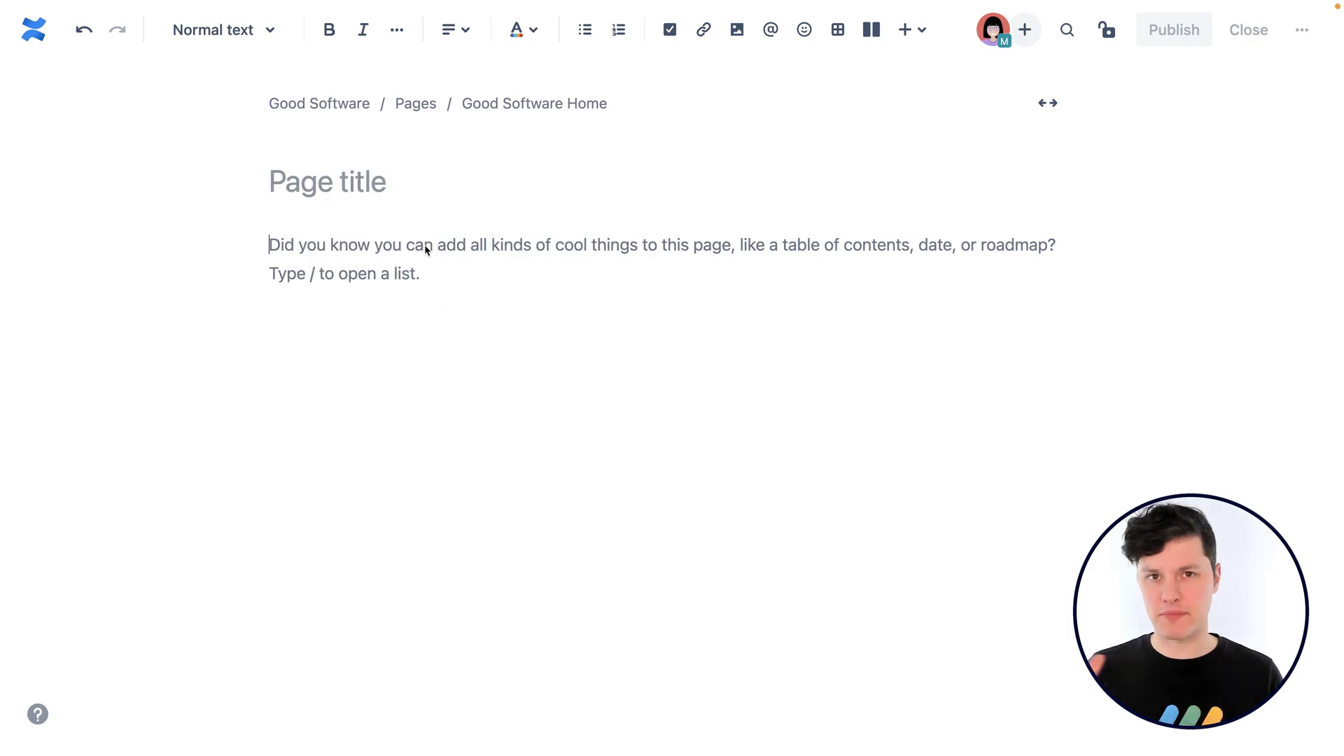
click(429, 140)
text(sky)
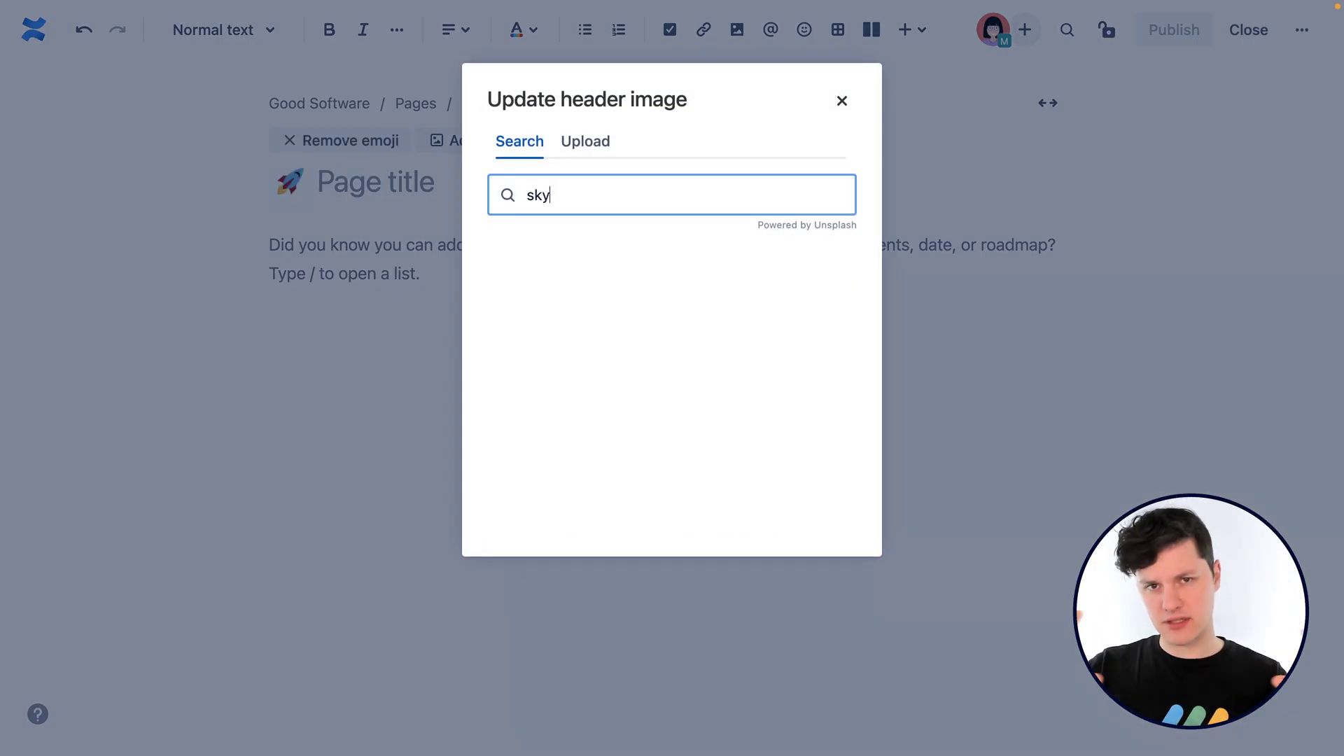
click(615, 297)
Step: Title the page 'Purpose, Vision, and Values' and paste in the prepared body text
click(415, 343)
text(Purpose, Vision, and Values)
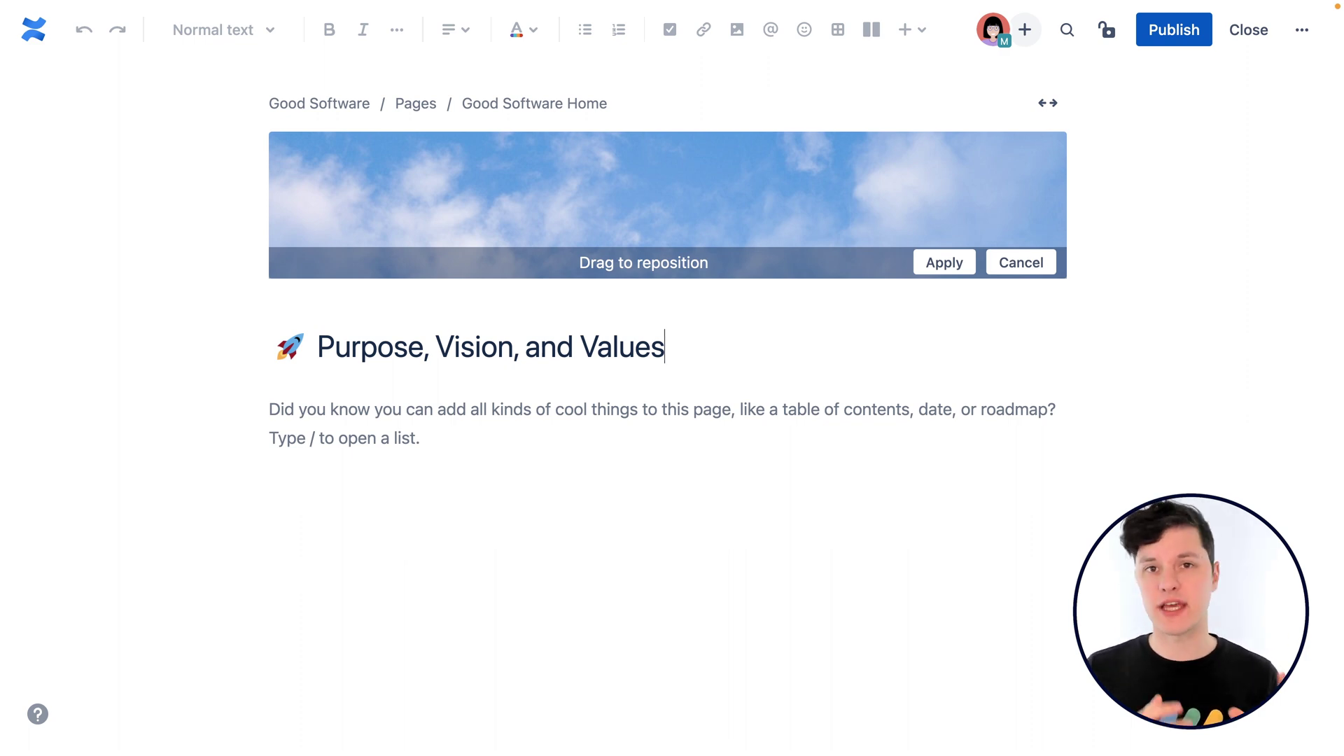
key(Escape)
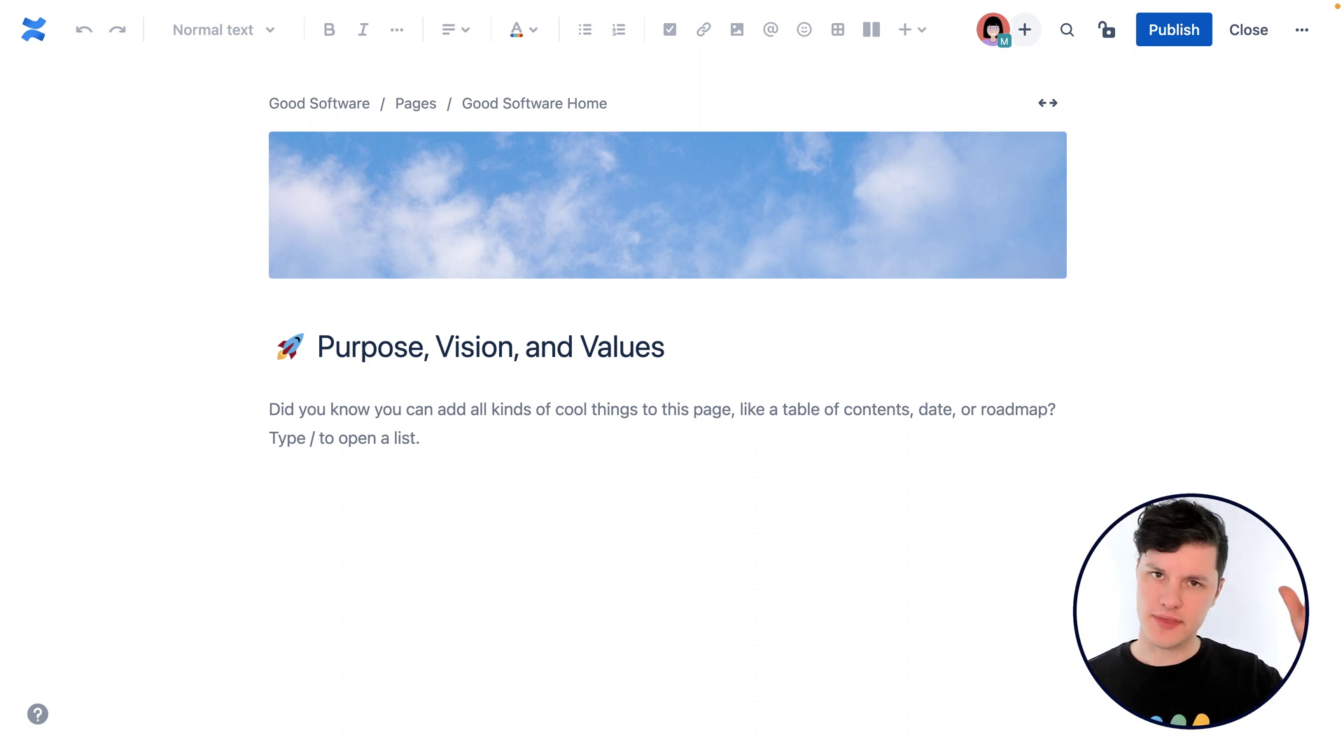
text(Learn why we do what we do. Purpose Curabitur at quam mauris. Suspendisse gravida porta turpis sed venenatis. Nulla facilisi. Donec finibus eget odio at pretium. Proin nec hendrerit lorem, vitae consequat sapien. Duis ut dignissim ipsum, quis tempus risus. Suspendisse a elementum lacus. Aliquam a tellus eget elit blandit lacinia. Sed facilisis eros ligula, in auctor lacus porta eget. Curabitur vel aliquam nunc. Integer ut libero quis nunc ornare commodo. Curabitur at consectetur enim. Purpose: We empower teams to do great things using good apps.)
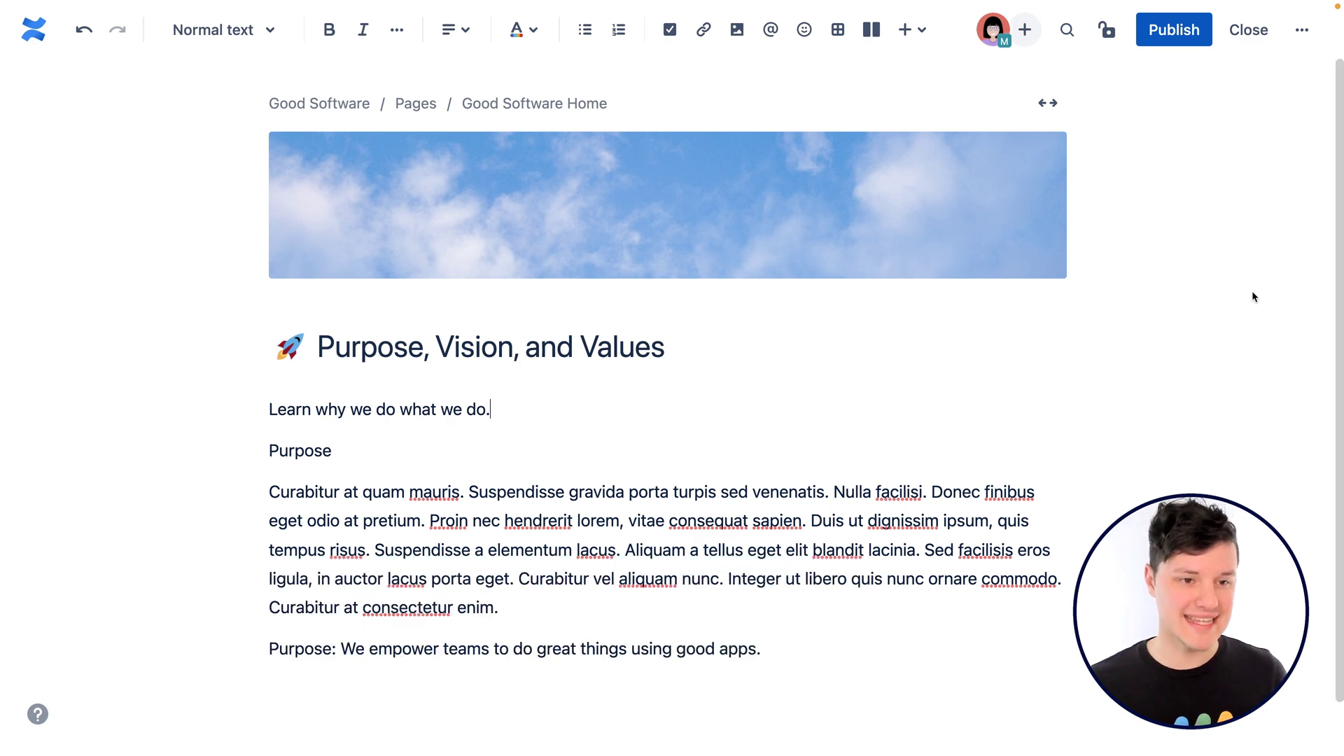
double_click(291, 448)
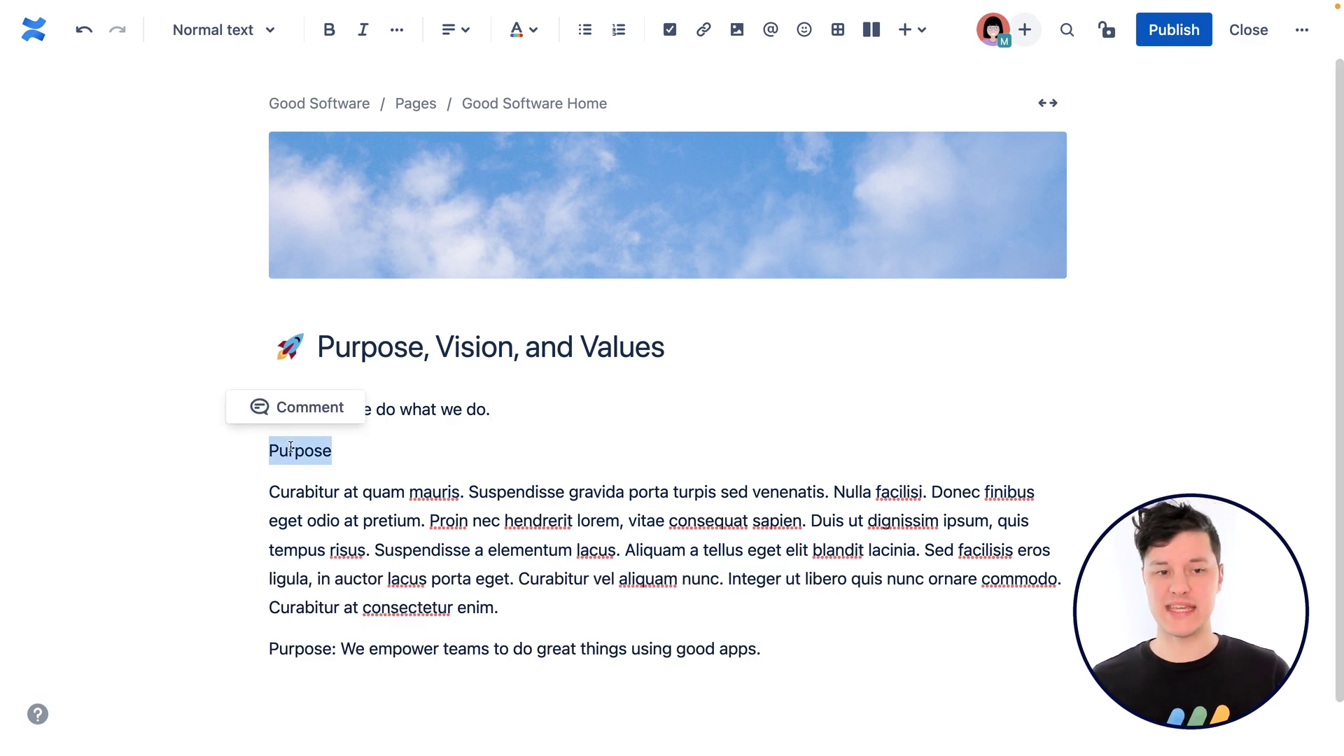
click(262, 32)
click(246, 124)
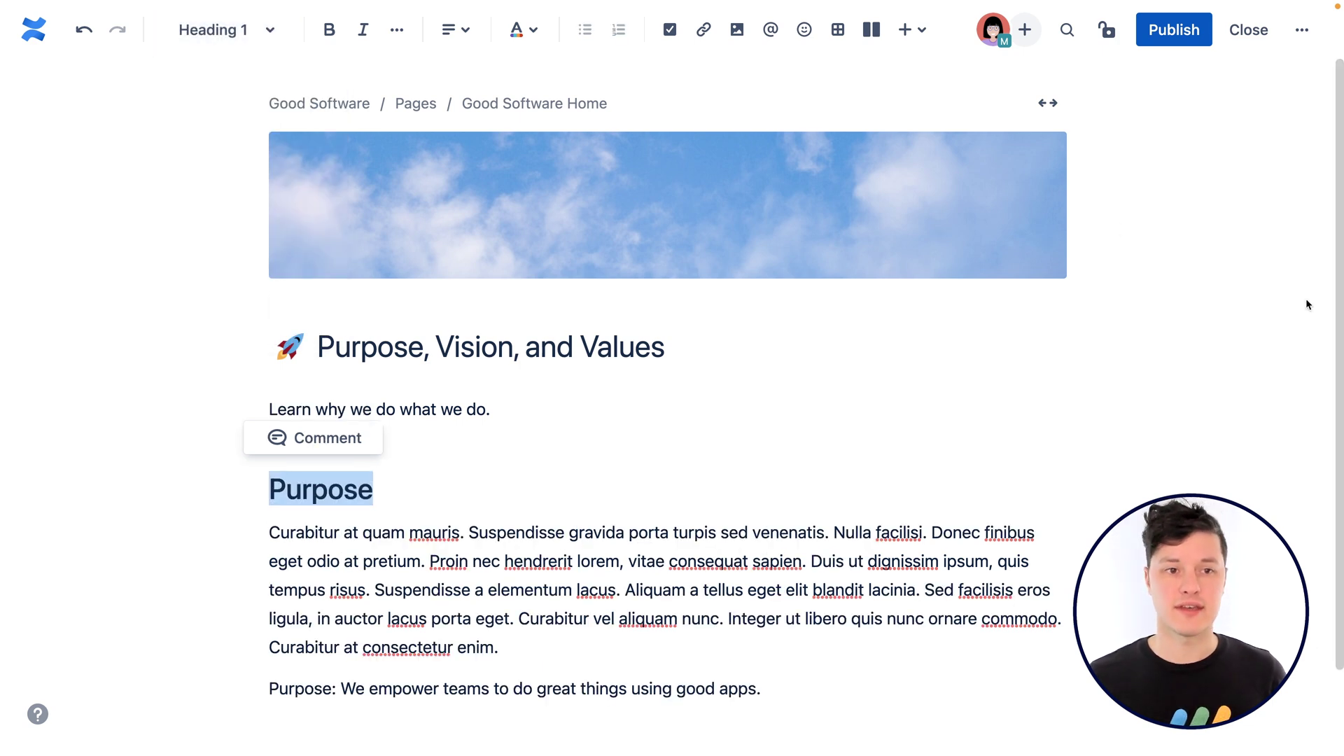
key(Up)
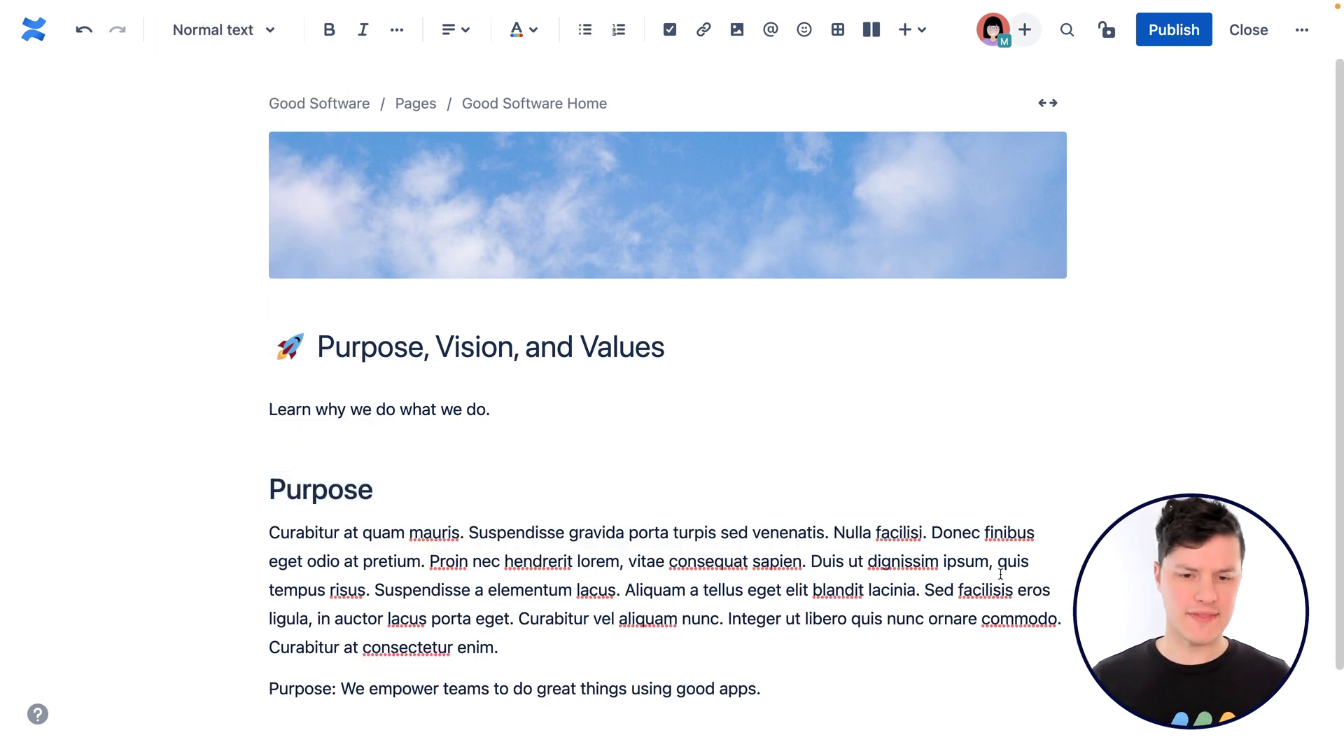
triple_click(742, 690)
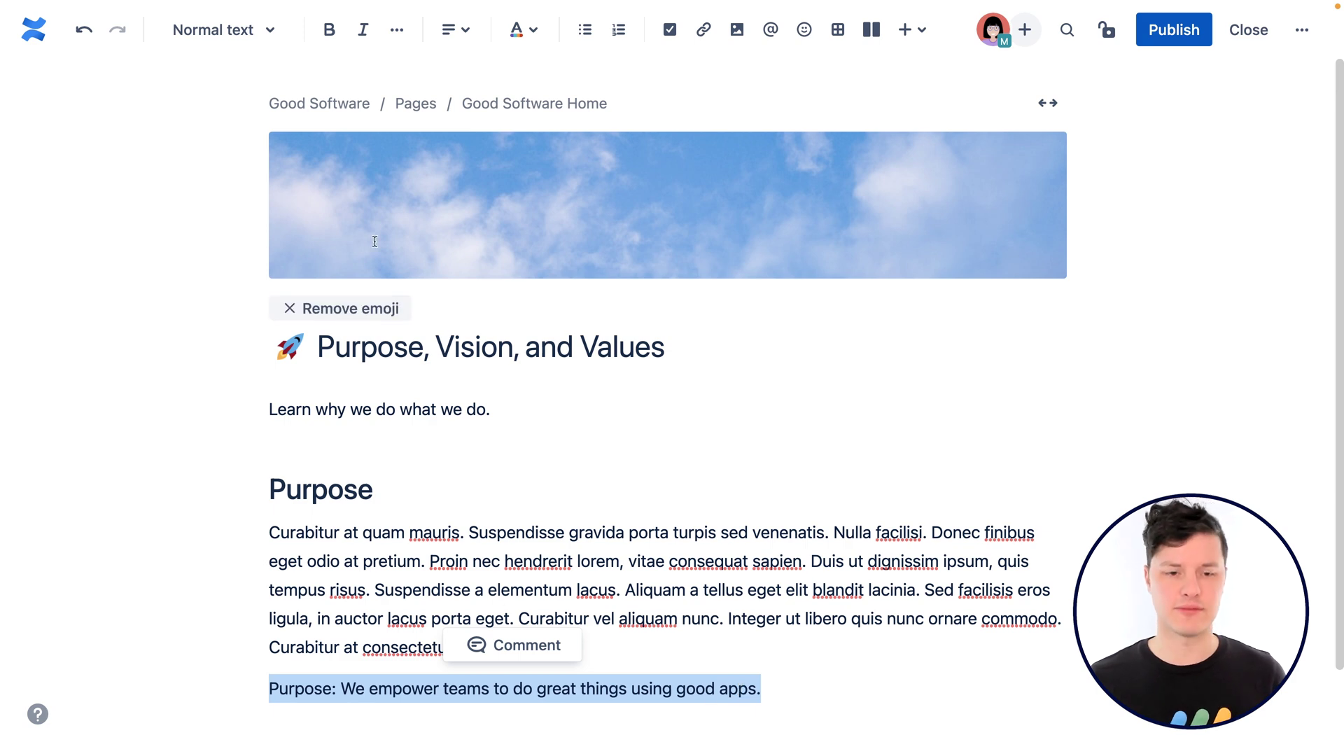
click(336, 31)
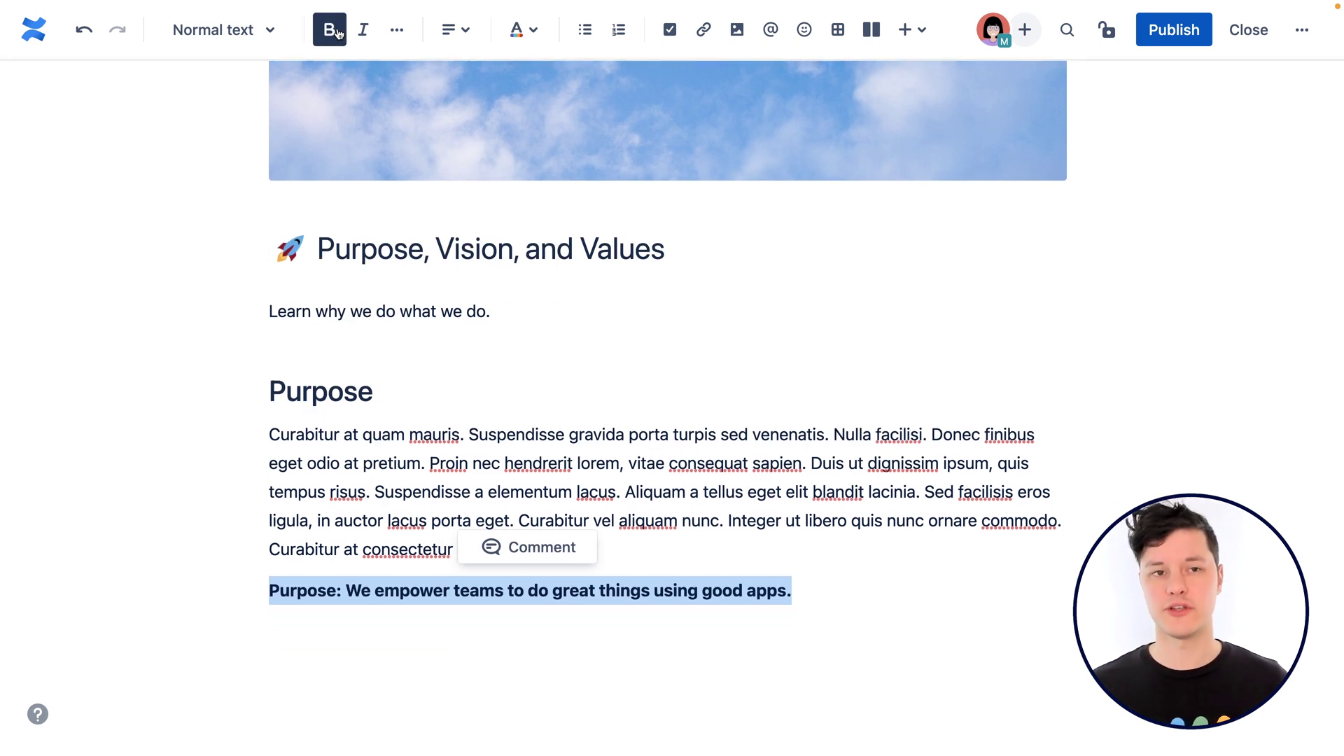
click(395, 32)
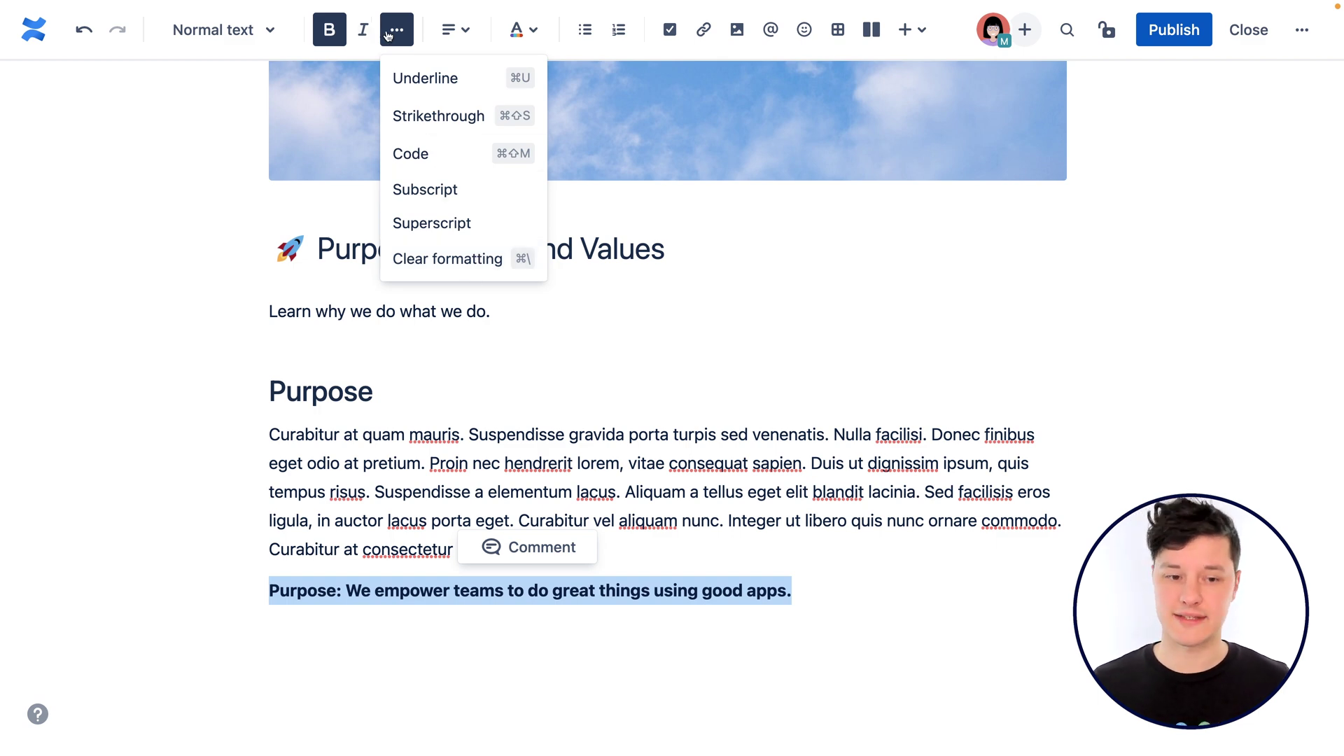
click(1128, 243)
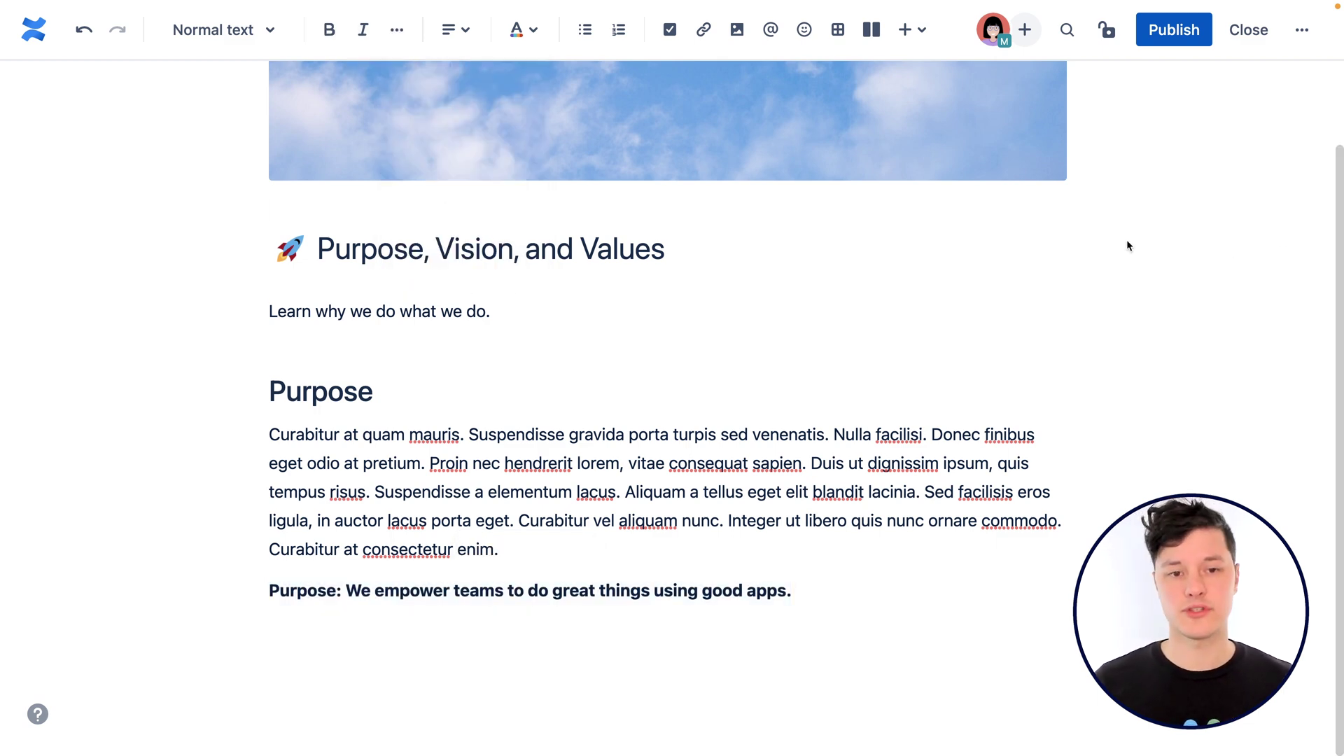
triple_click(438, 314)
click(455, 30)
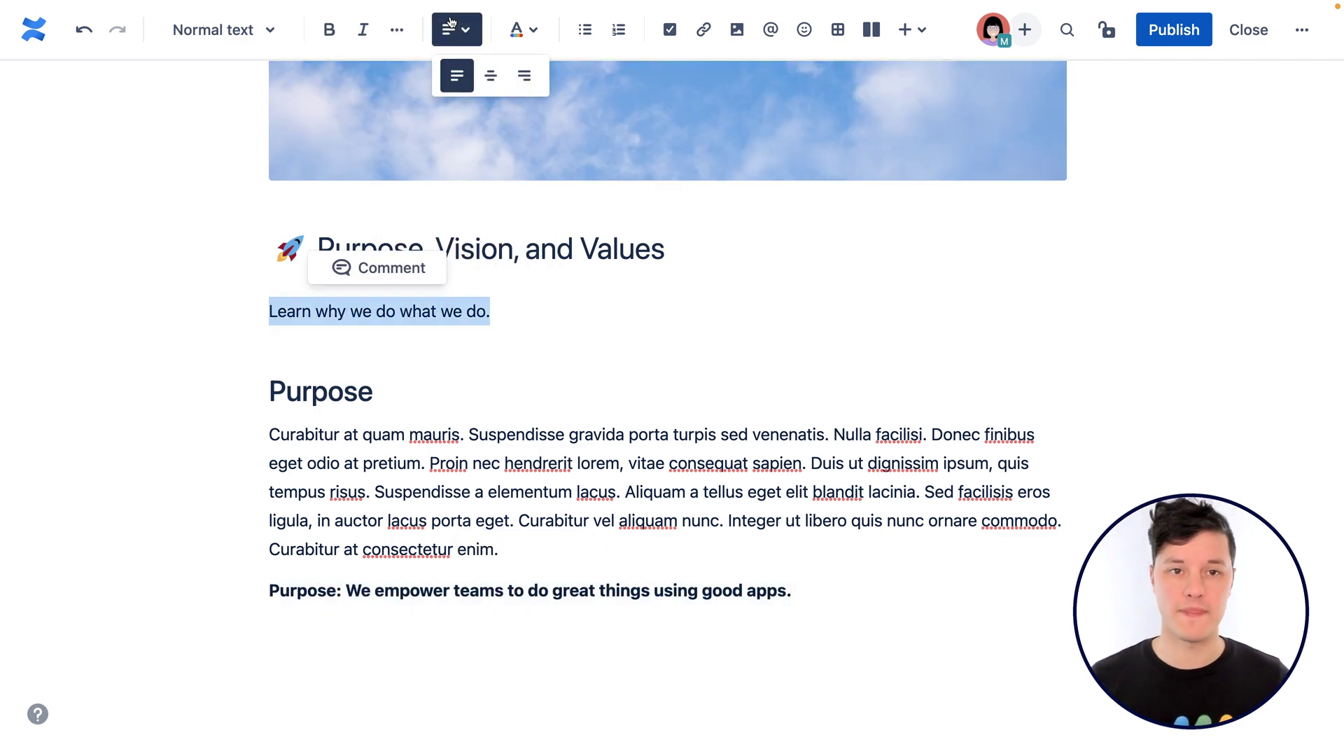
click(490, 74)
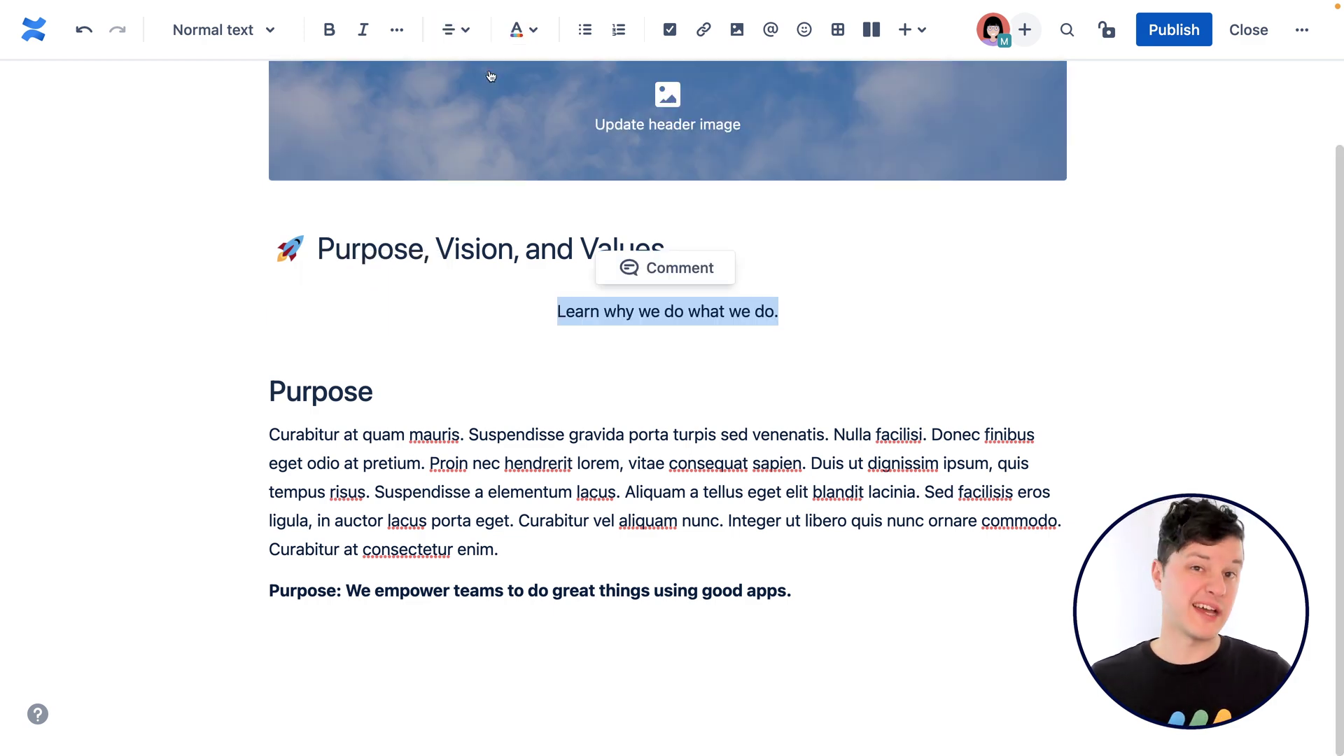
click(534, 32)
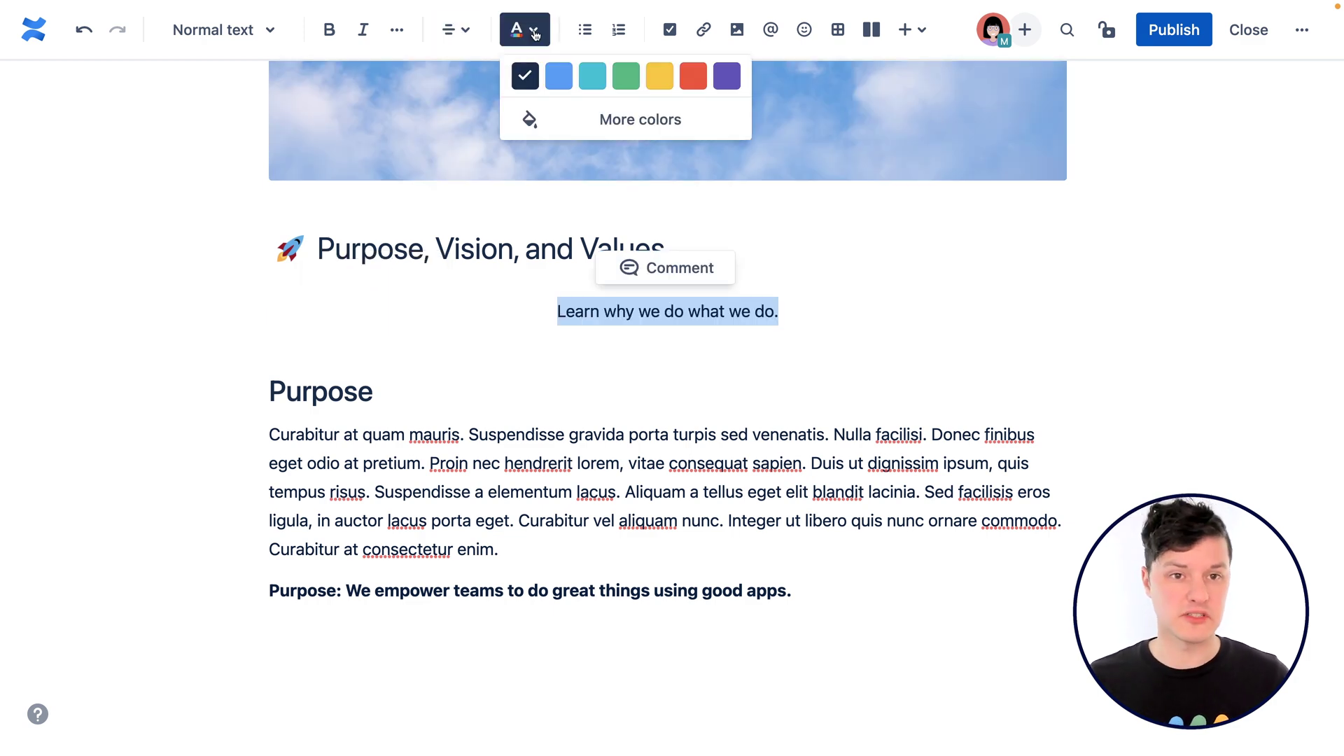
click(606, 120)
click(691, 142)
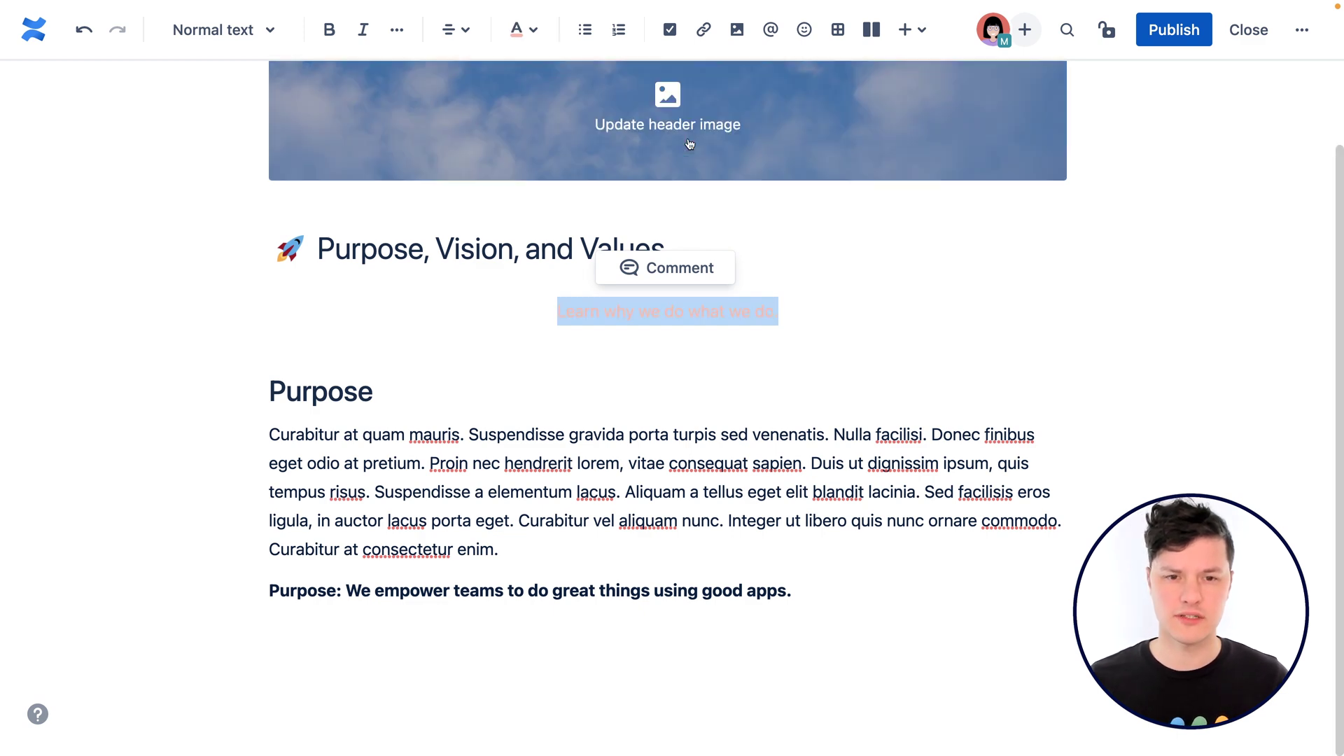
click(813, 297)
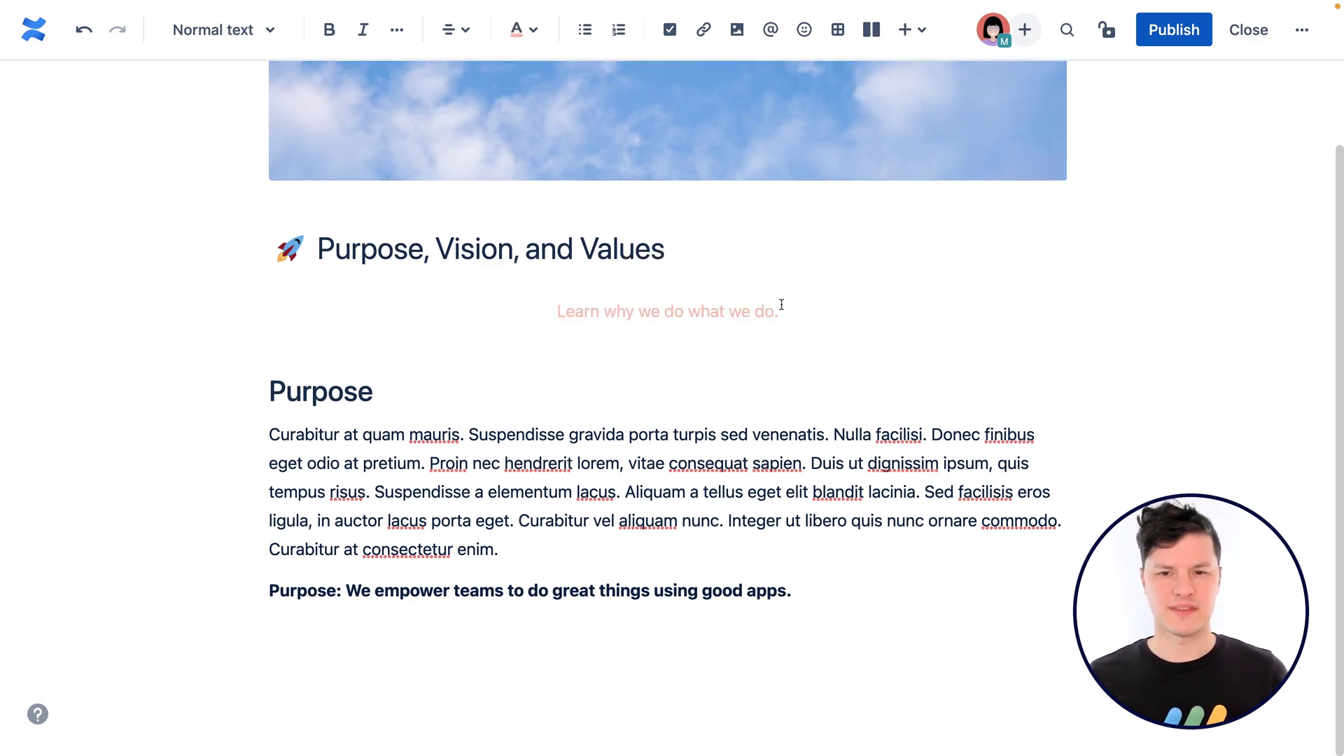
click(83, 31)
click(82, 31)
click(1171, 397)
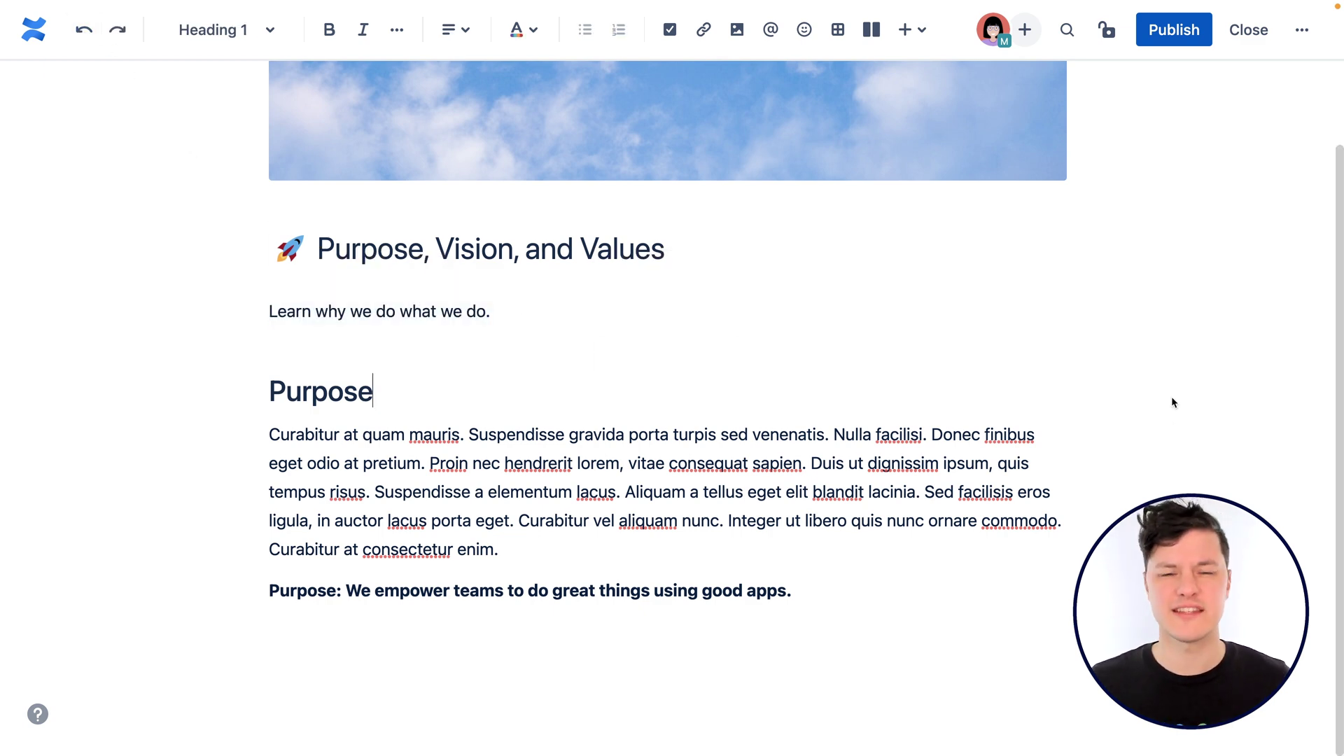
click(792, 590)
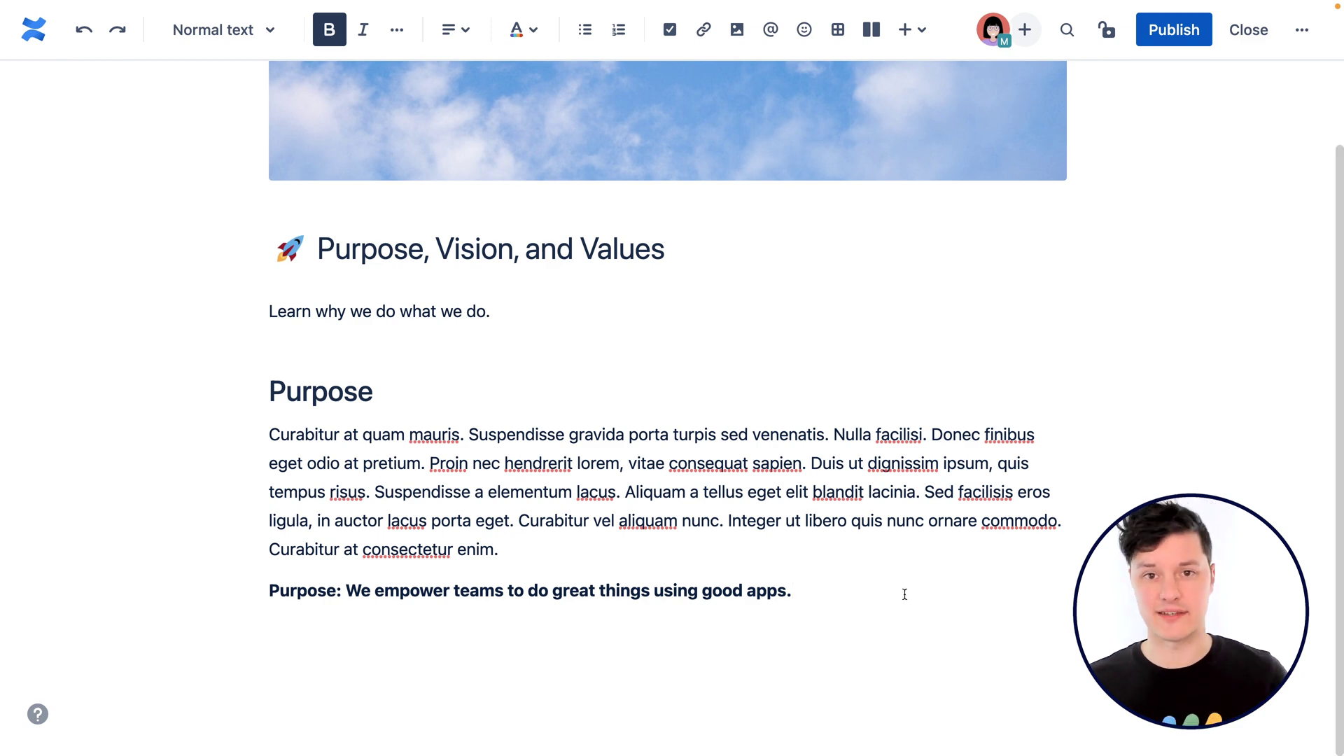
Step: Add a link to the Good Software Home page below the Purpose statement
key(Return)
click(704, 29)
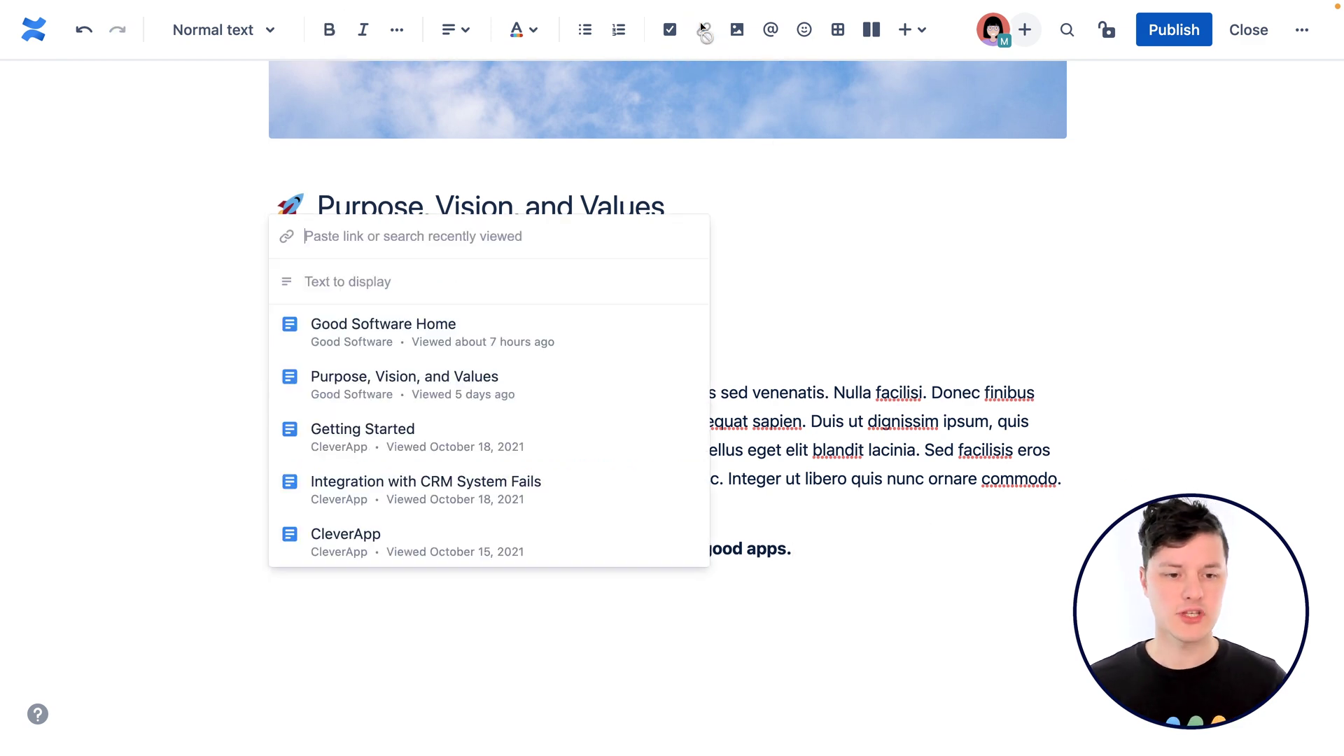
click(420, 331)
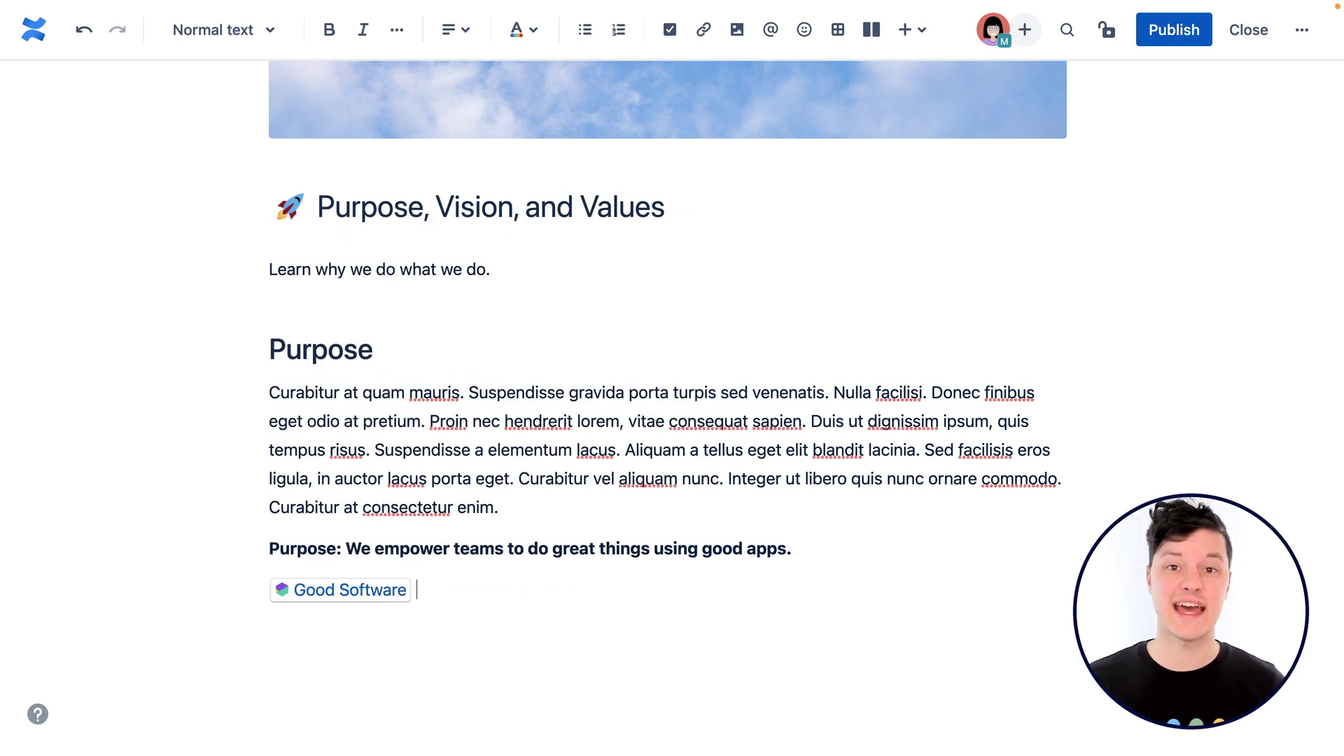
click(455, 611)
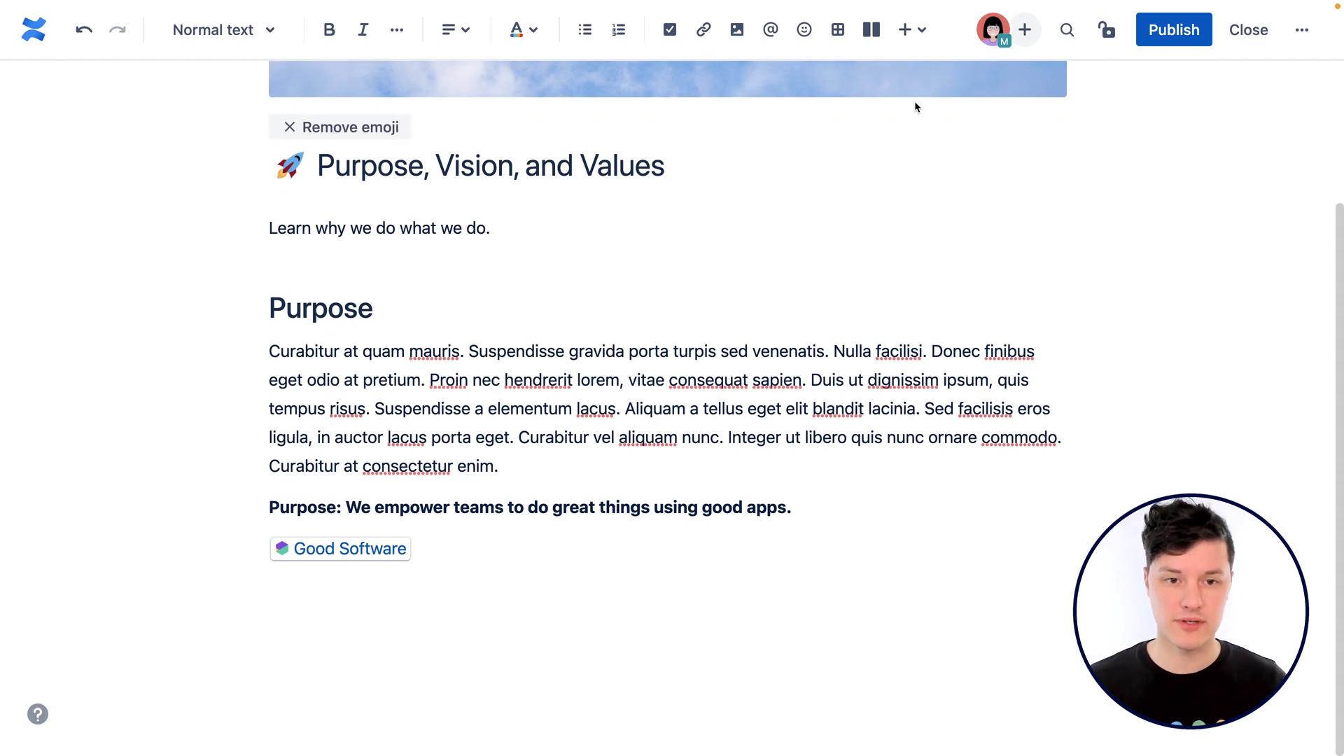
Step: Insert the Our CEO.png image below the link and shrink it
click(735, 41)
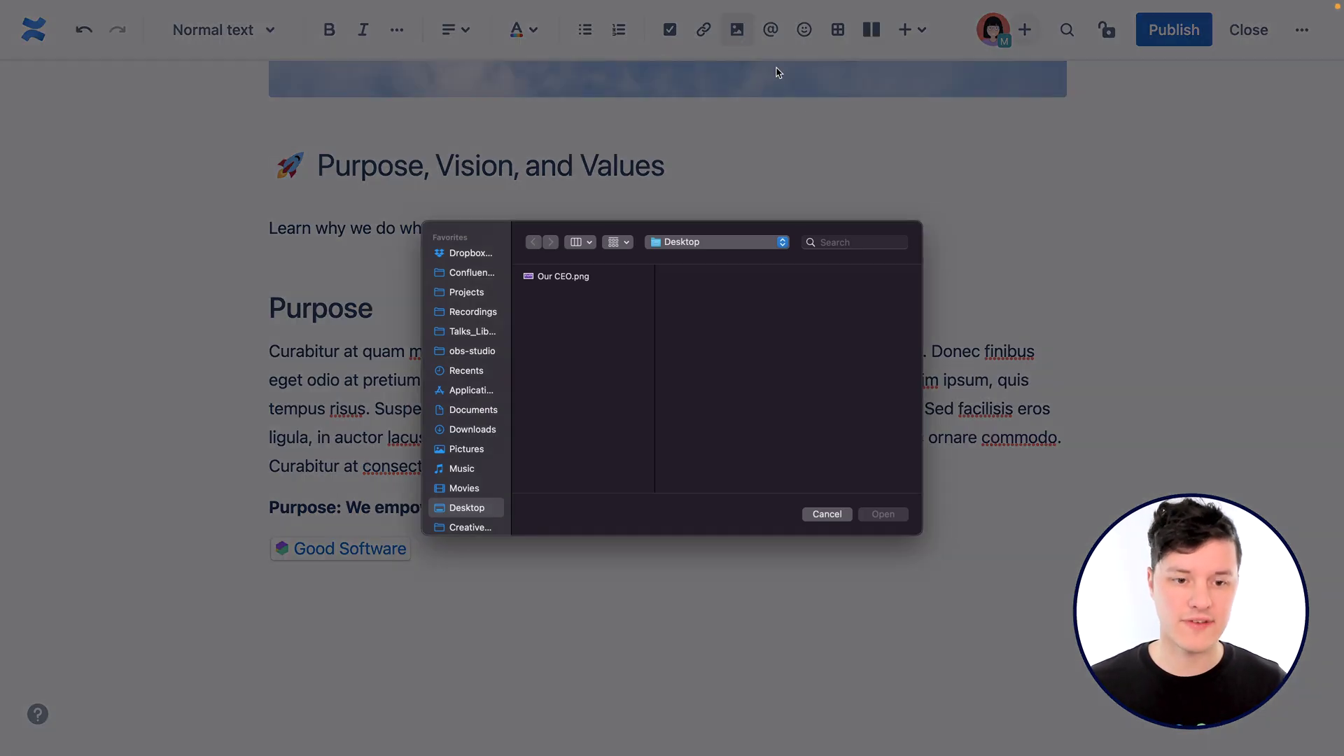
click(567, 278)
click(871, 514)
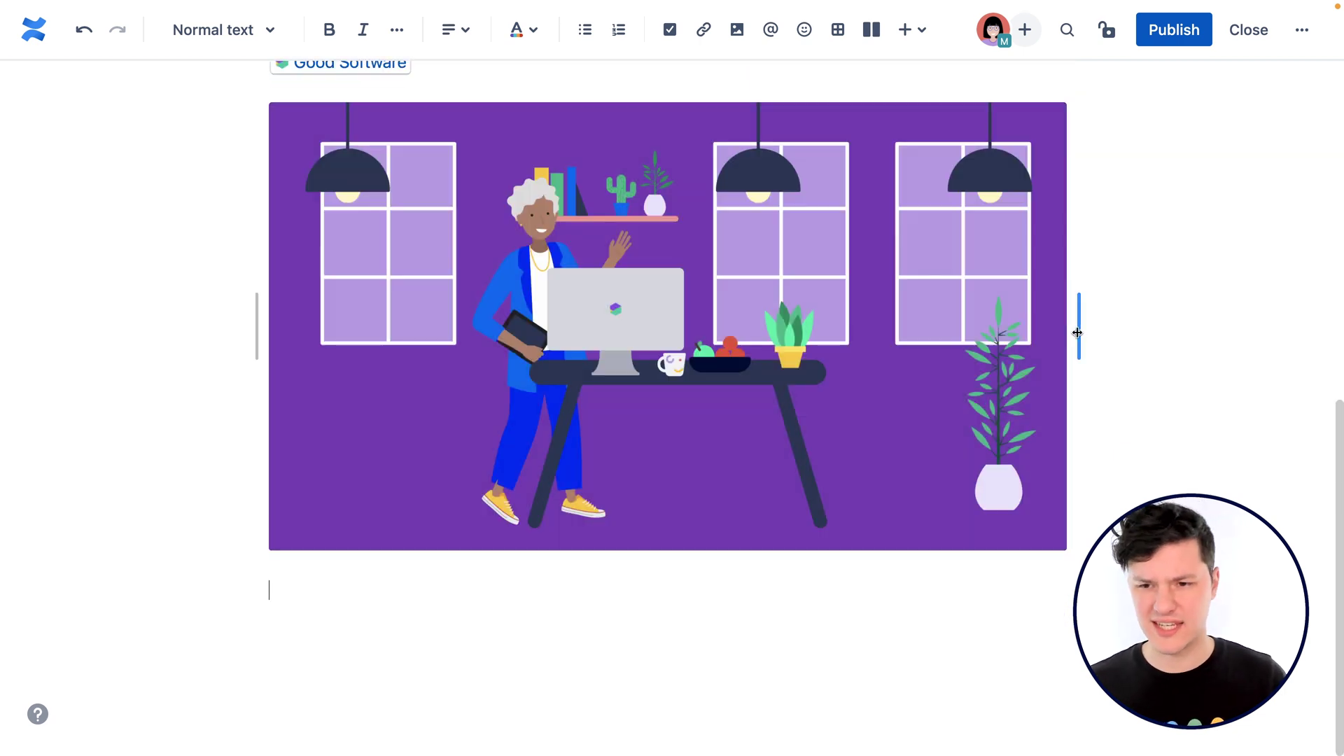
drag(1078, 329, 805, 371)
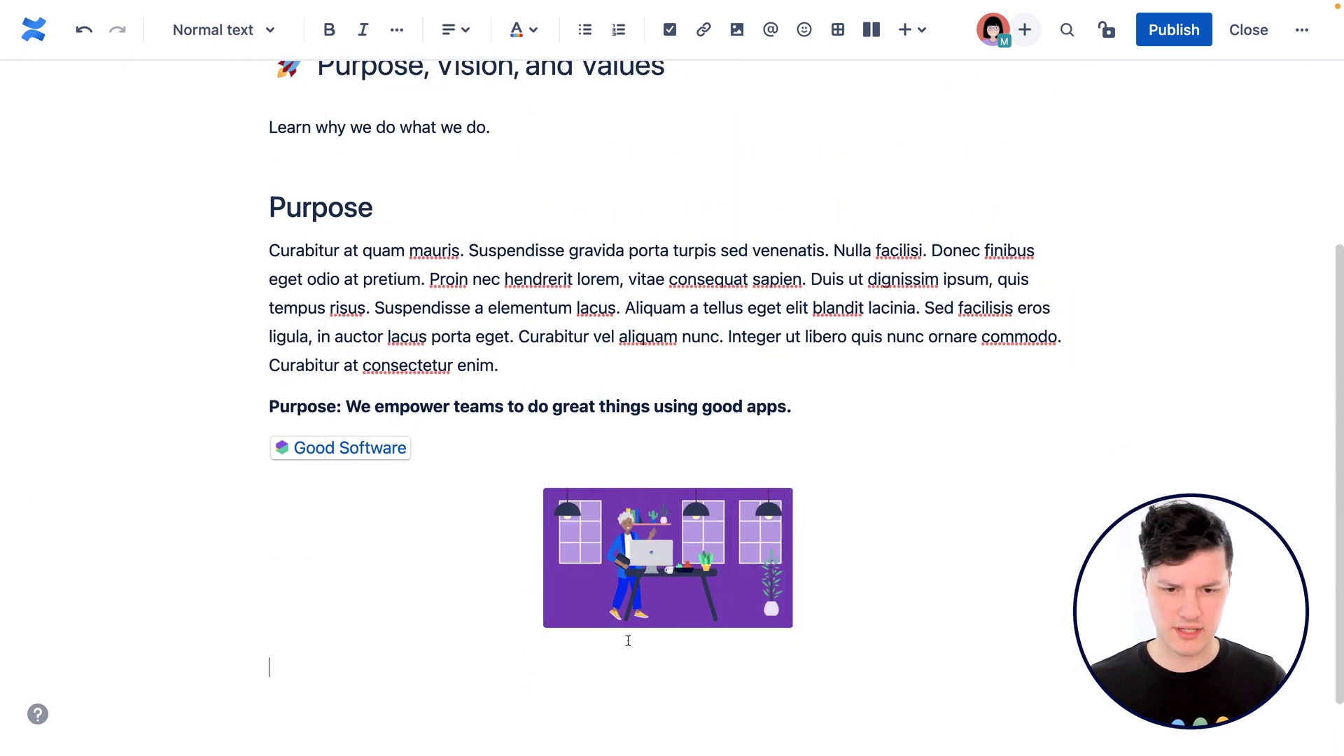
Step: Align the image left and give it the alt text 'Our CEO Working'
click(635, 596)
click(514, 691)
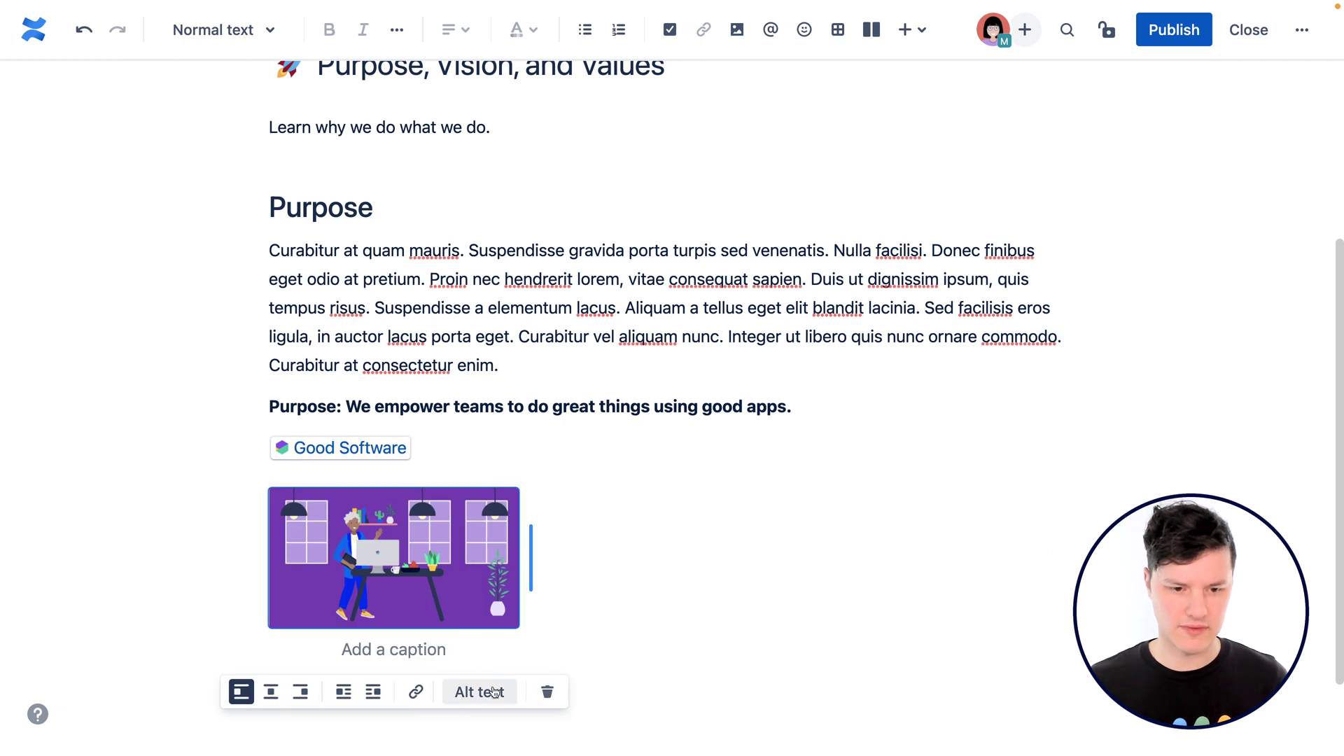
click(492, 692)
text(Our CEO)
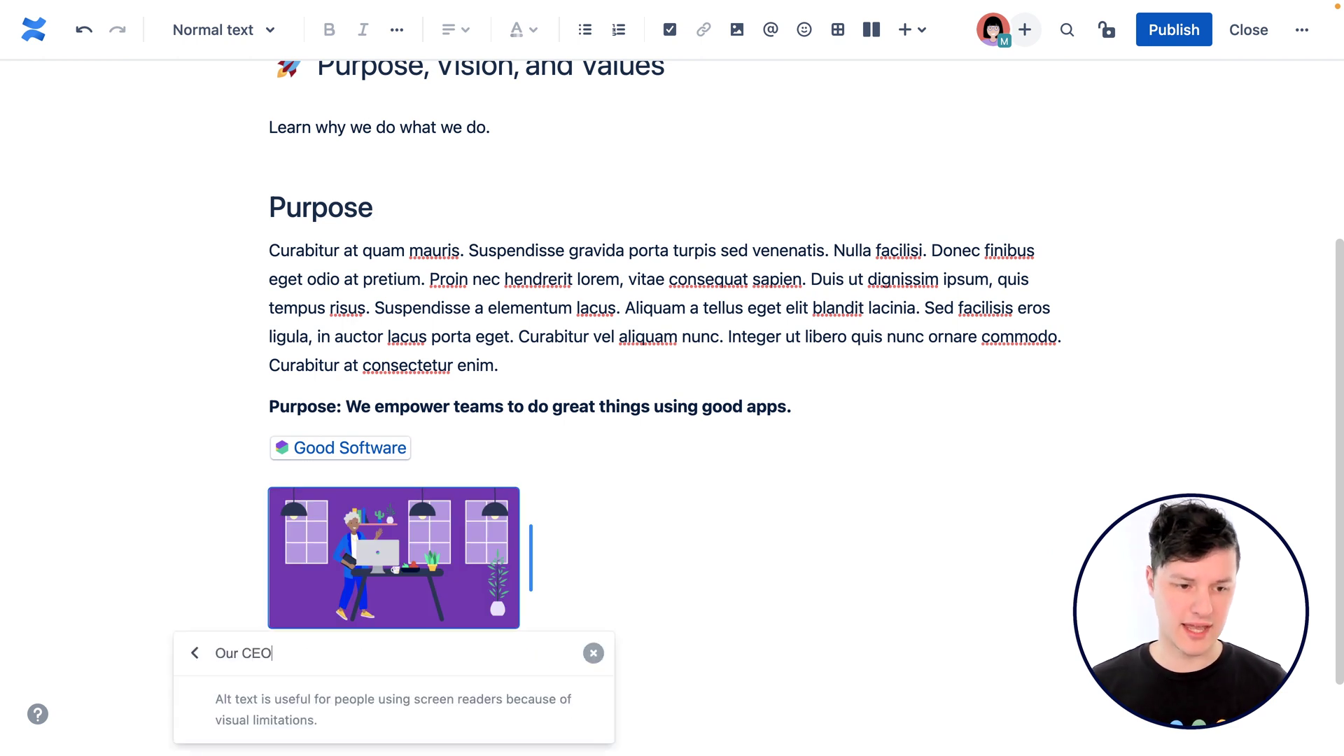
text(orking)
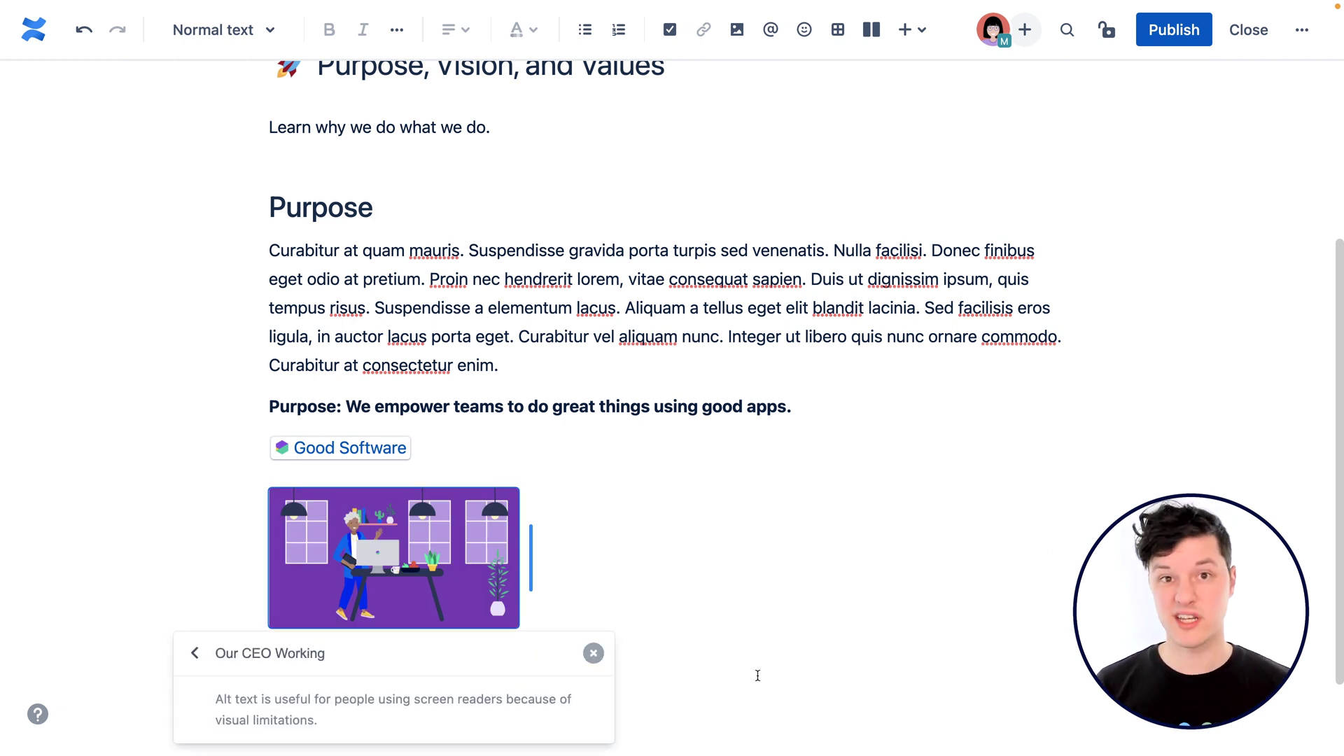
click(722, 679)
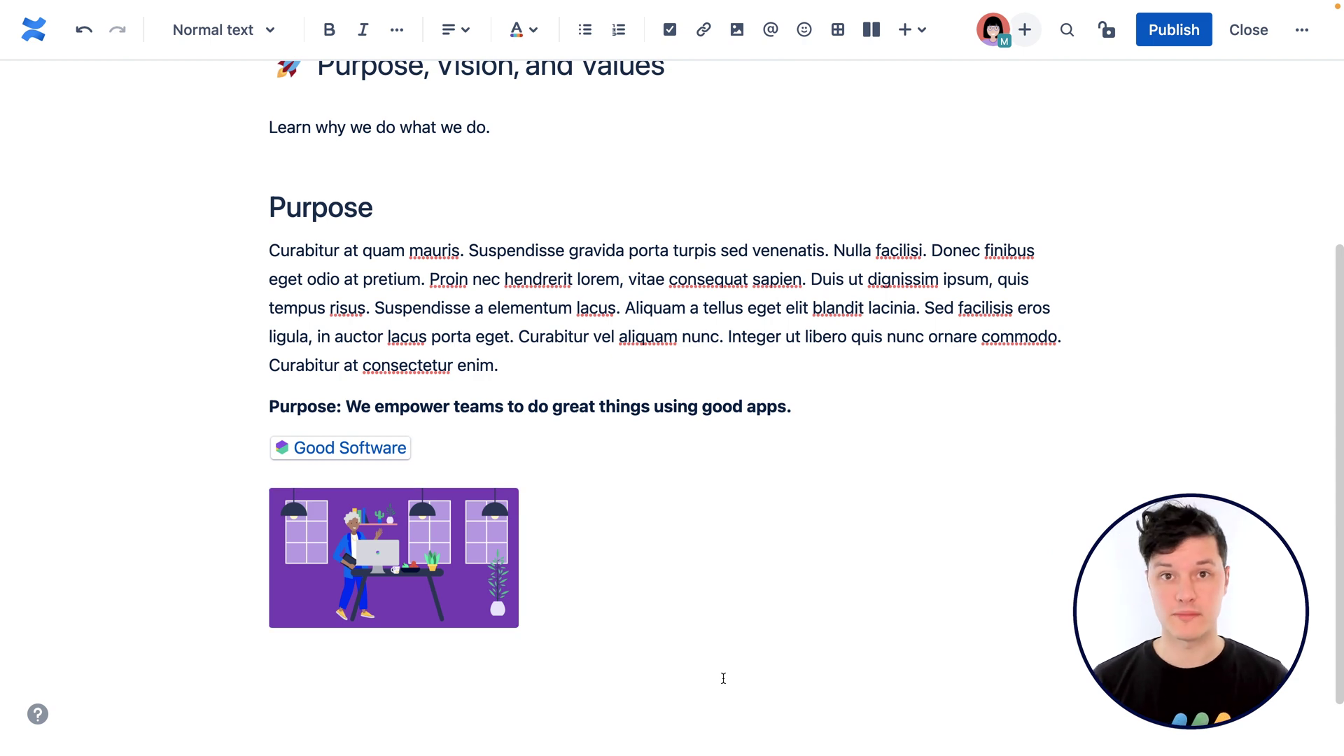
Step: Insert a table with headers Year 1, Year 2, Year 3 and add an extra row
key(ctrl+z)
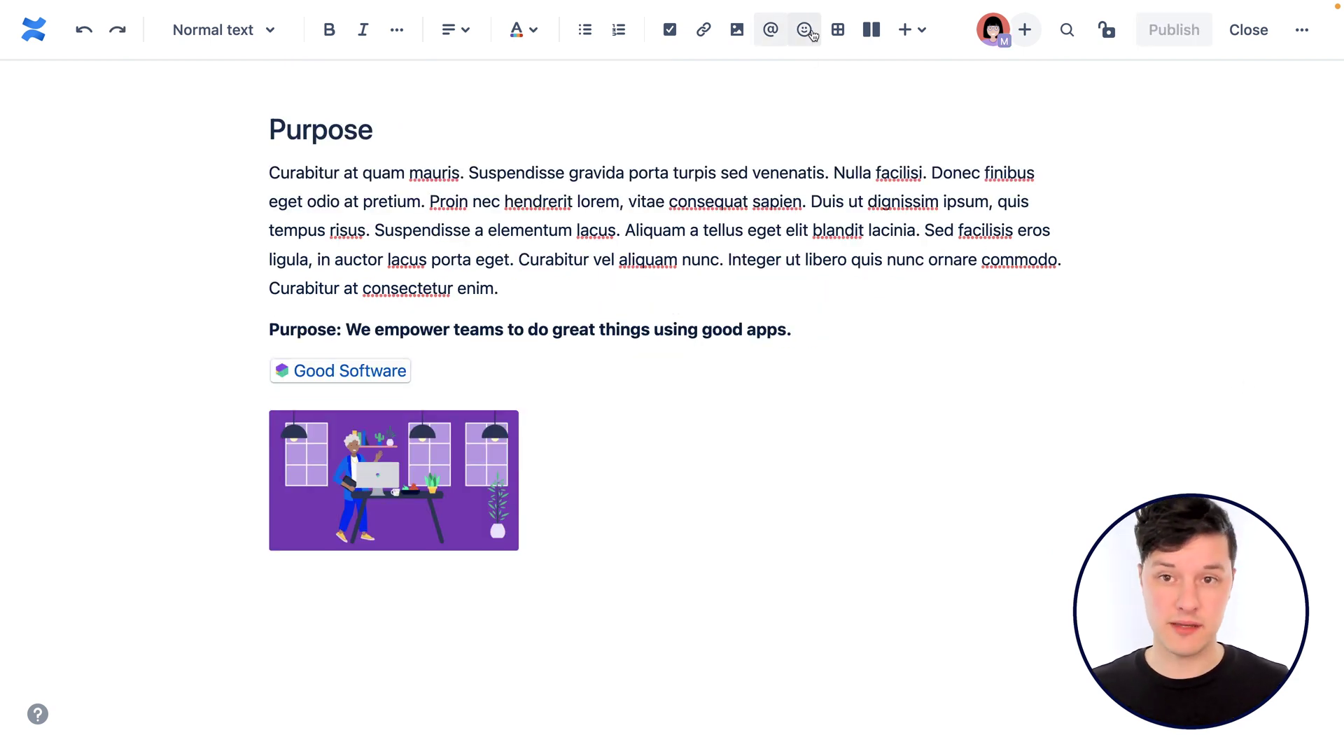
click(838, 29)
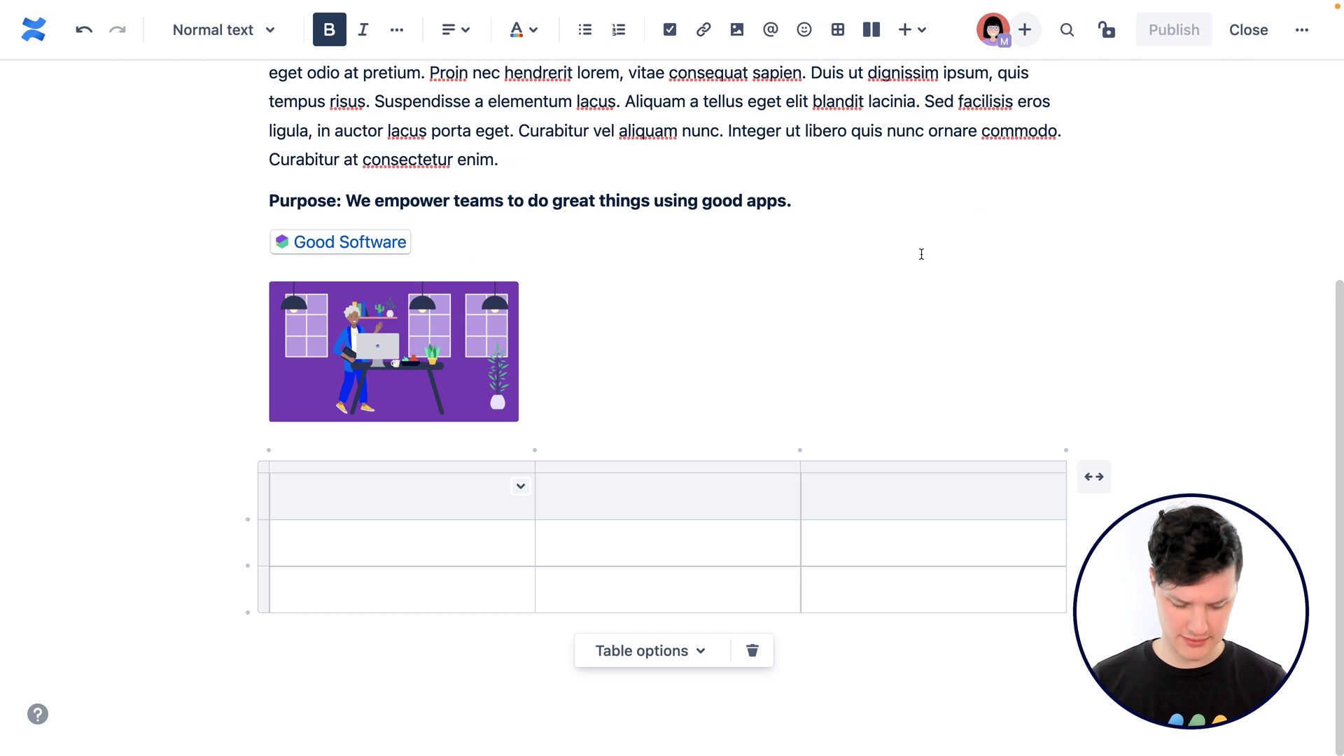
text(Year 1)
key(Tab)
text(Year 2)
key(Tab)
text(Year 3)
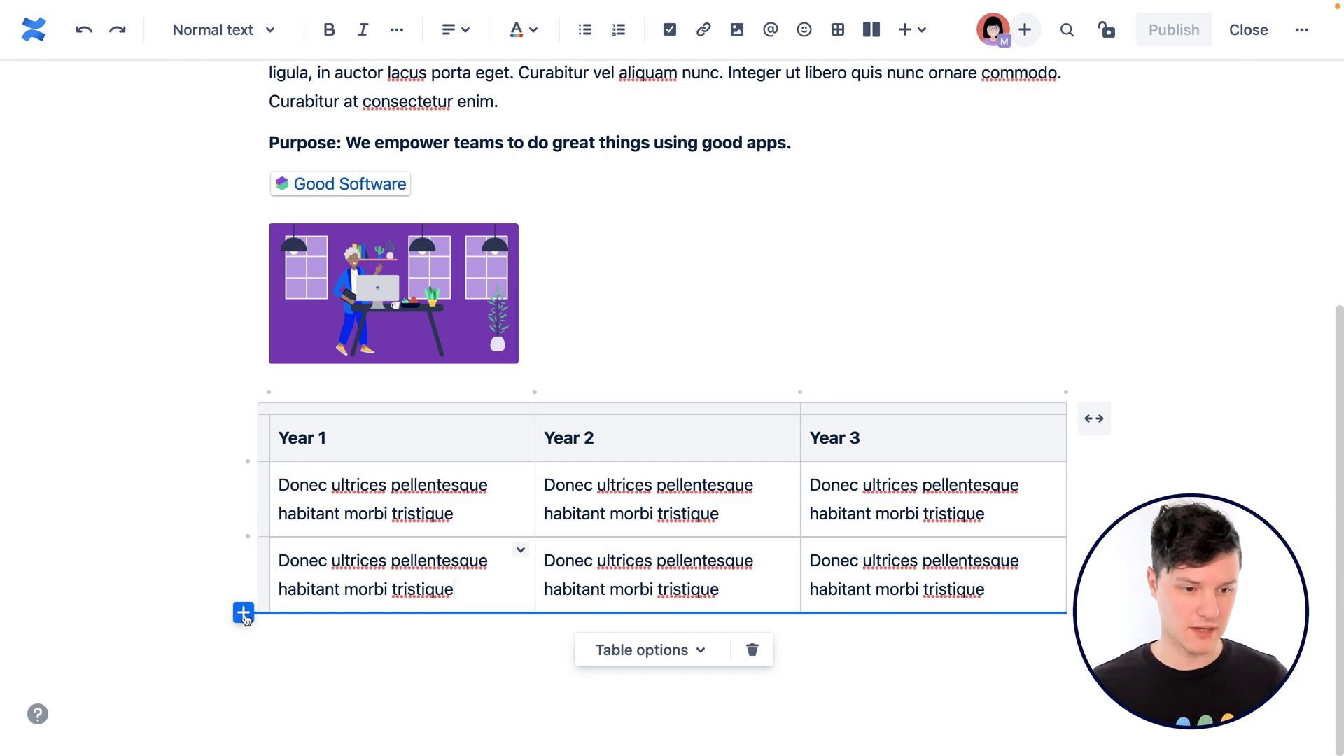
click(242, 614)
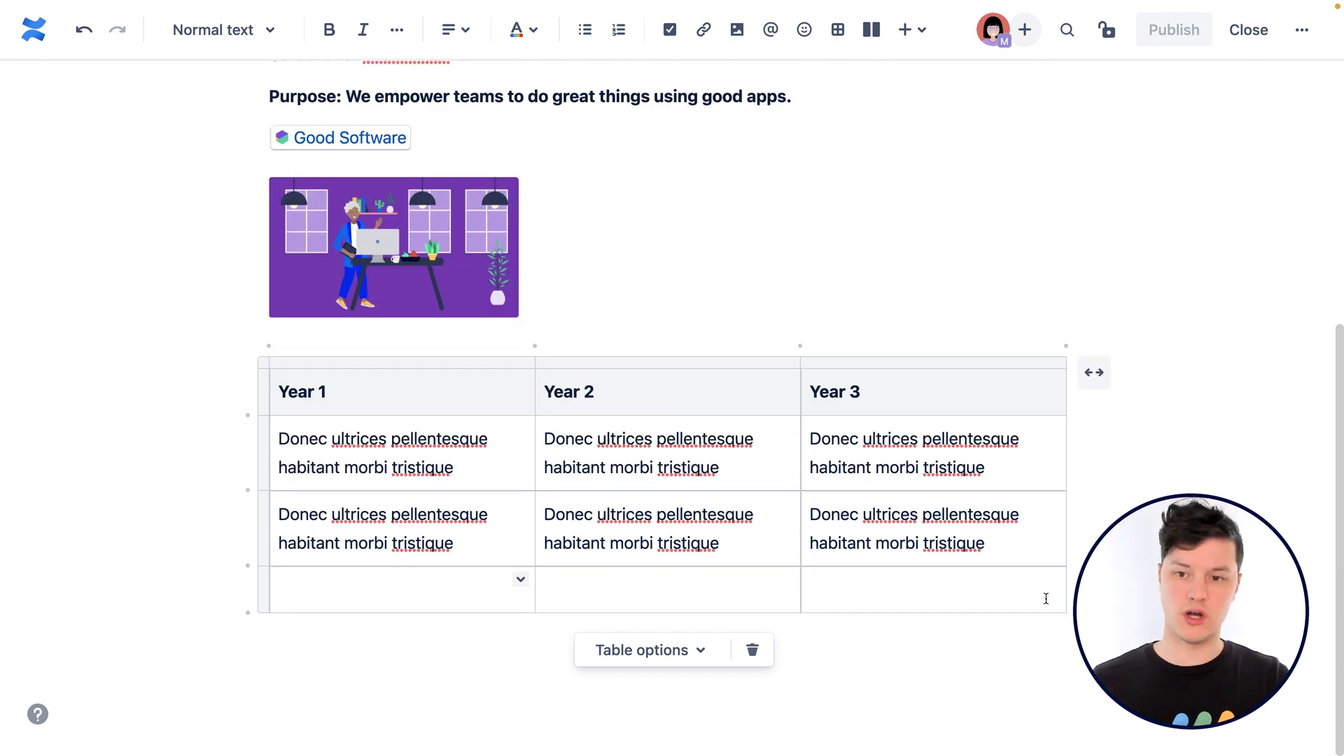
Step: Delete the Year 3 column and try wider table widths before returning to normal width
click(1056, 364)
click(1053, 379)
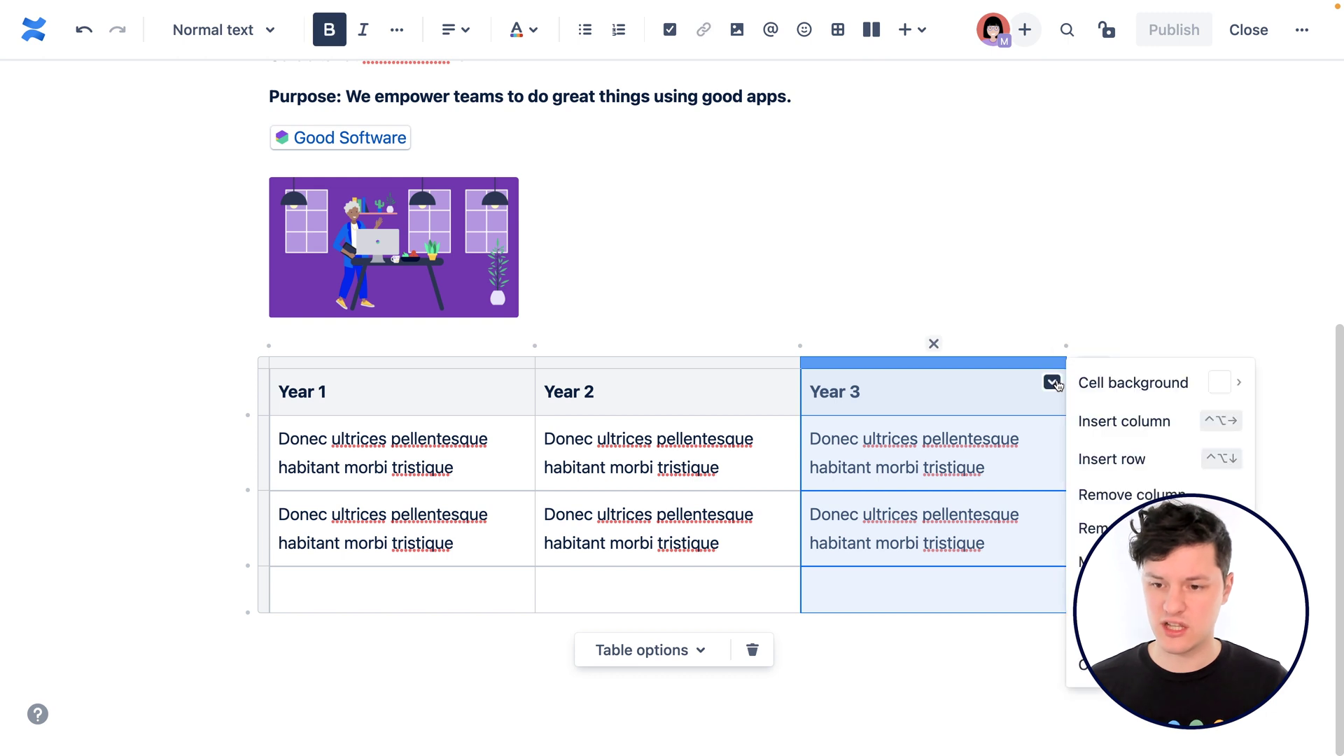
click(1131, 496)
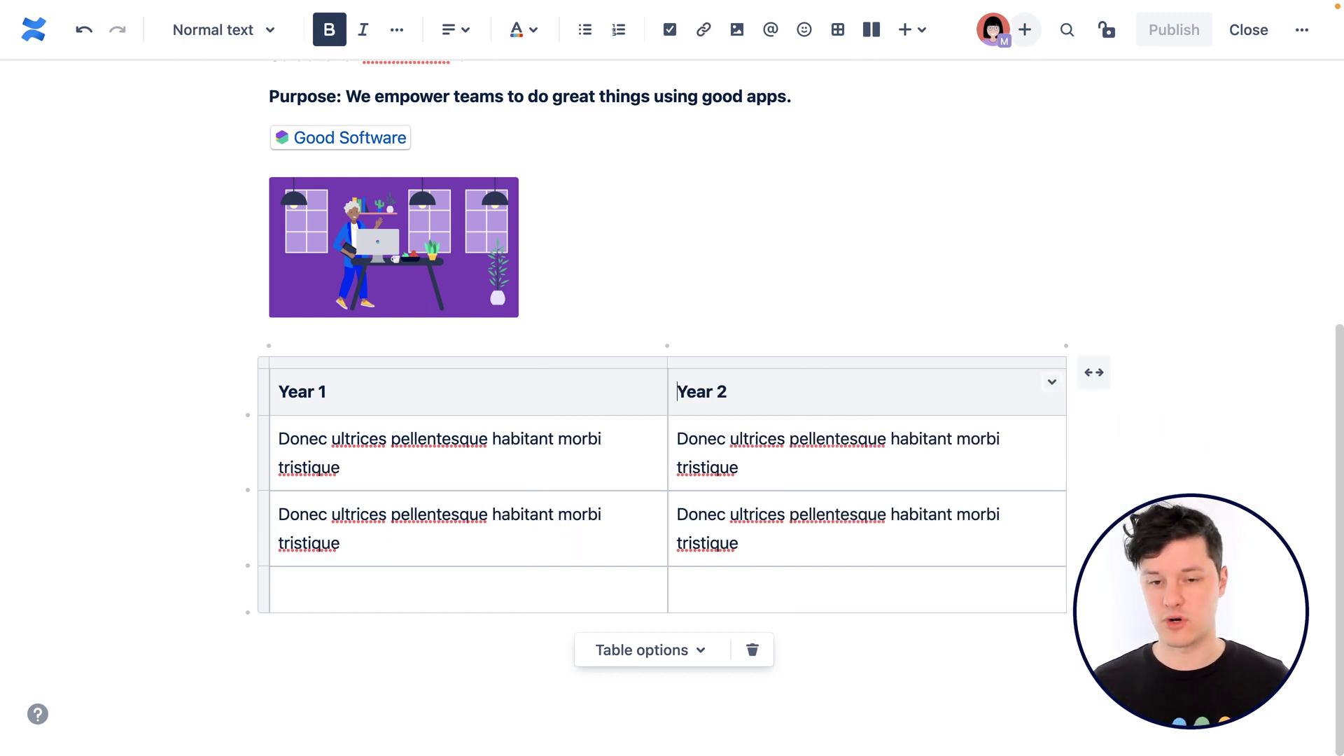
click(1096, 374)
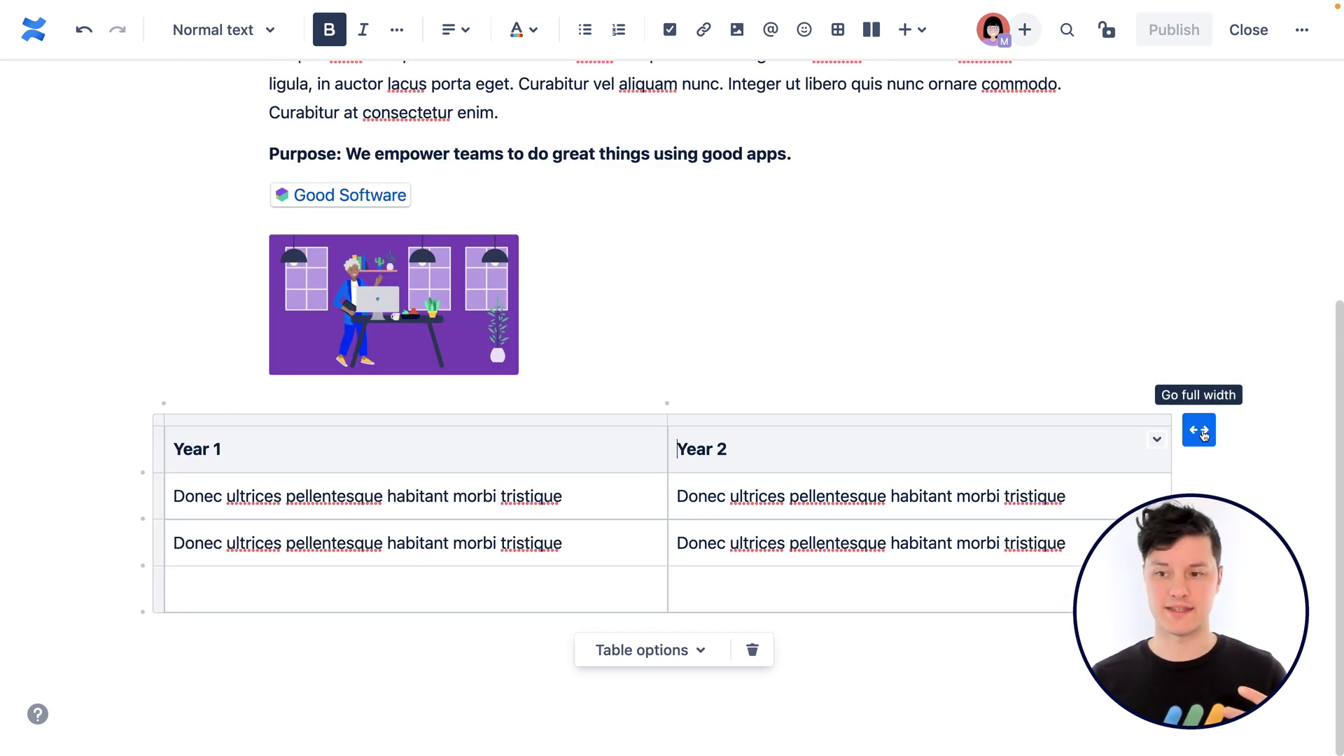
click(1202, 431)
click(1316, 444)
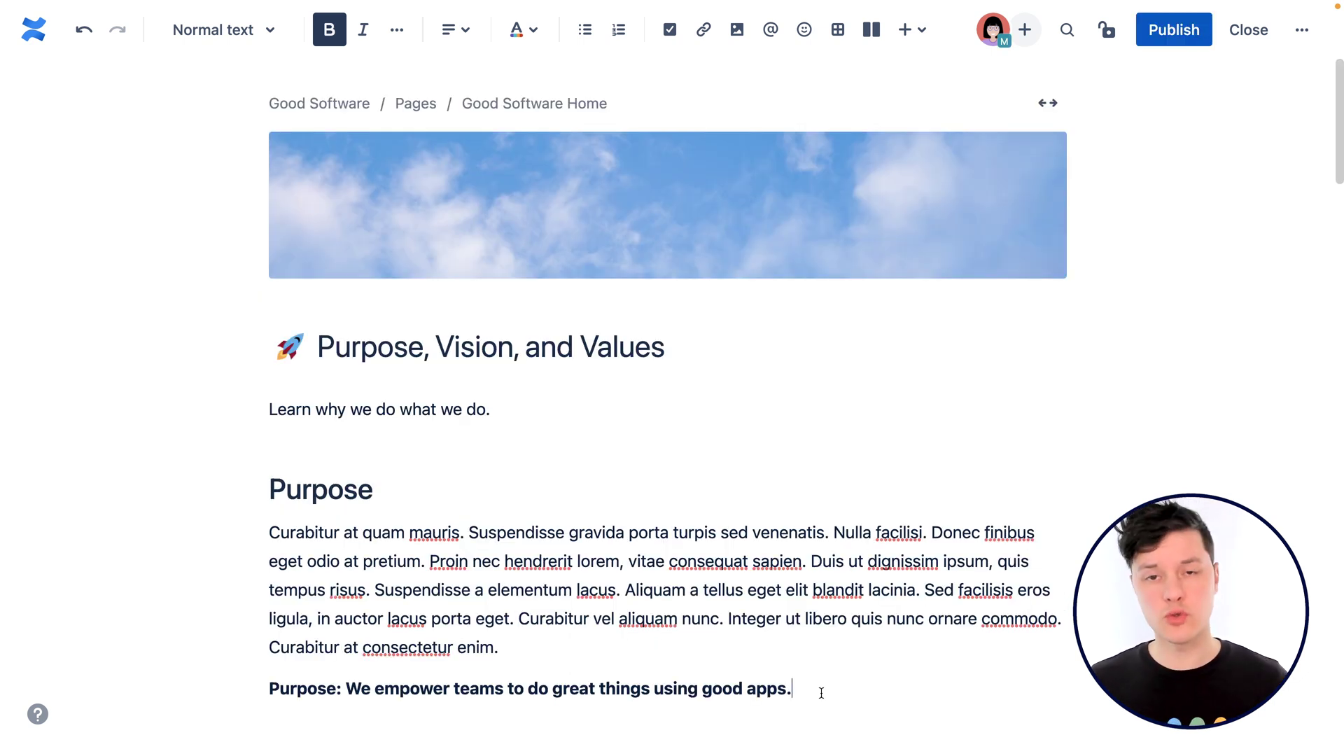
Step: Insert the Table of Contents macro on a new line below the bold Purpose statement
key(Return)
scroll(821, 693, down, 2)
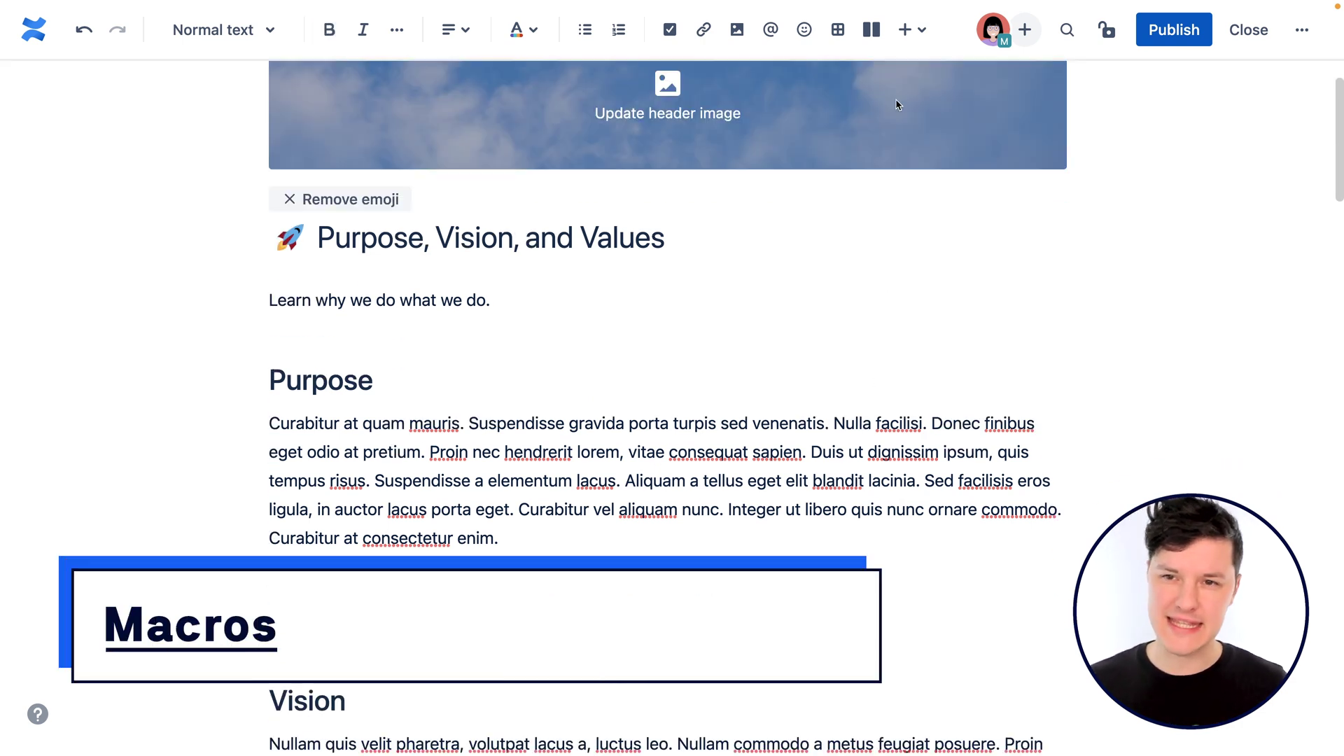
click(914, 29)
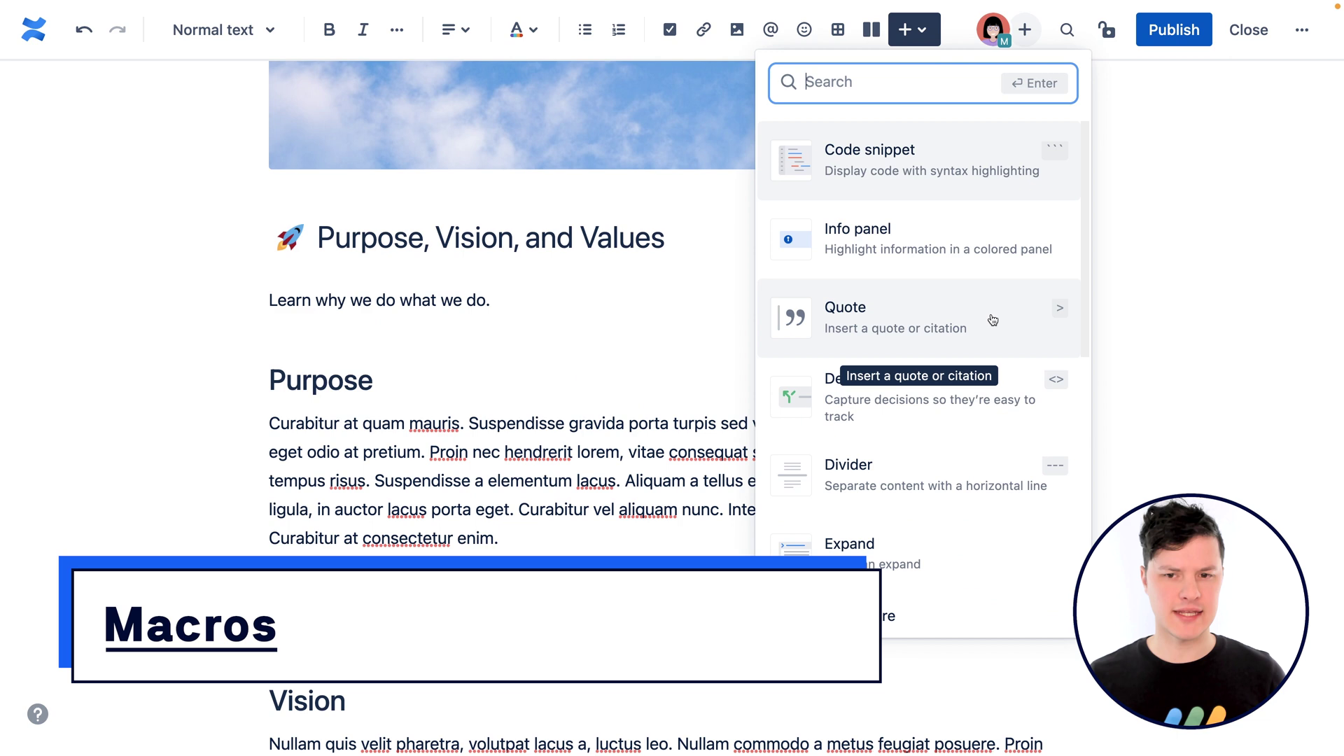
scroll(994, 337, down, 6)
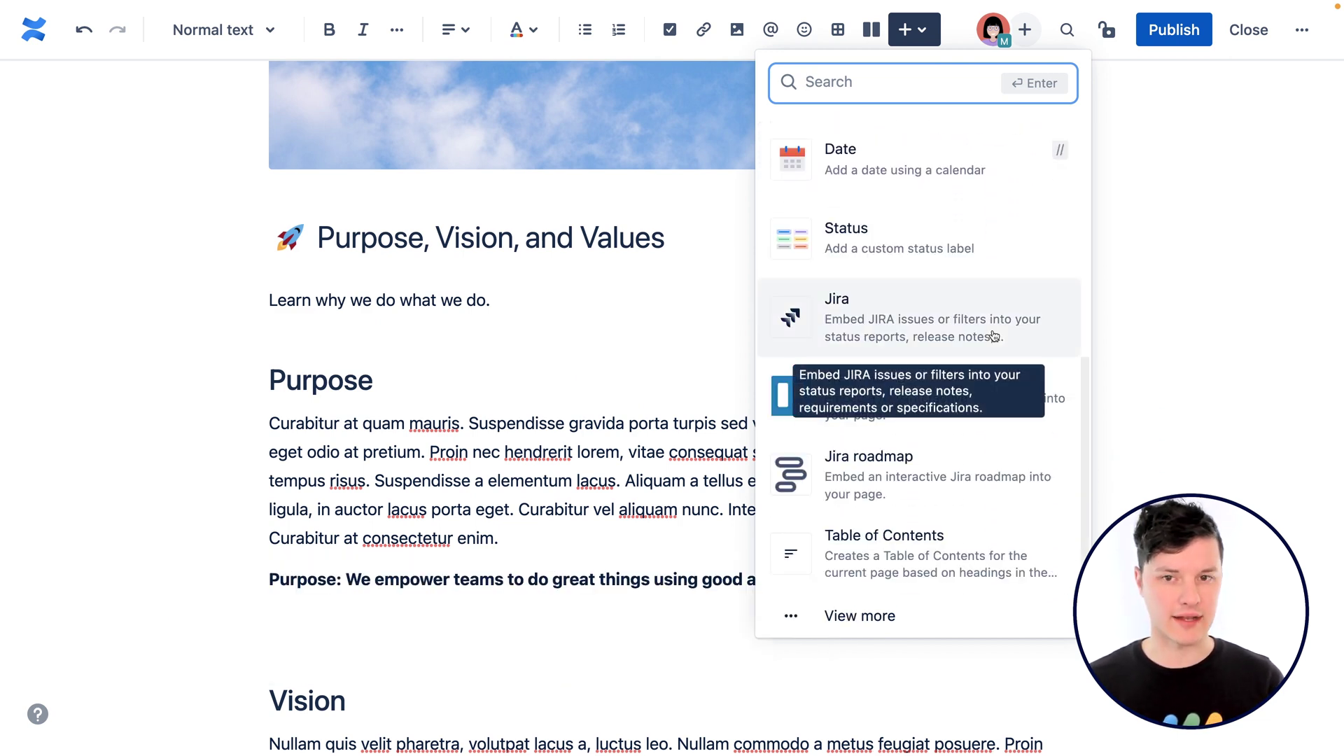
scroll(995, 337, up, 5)
scroll(993, 329, up, 3)
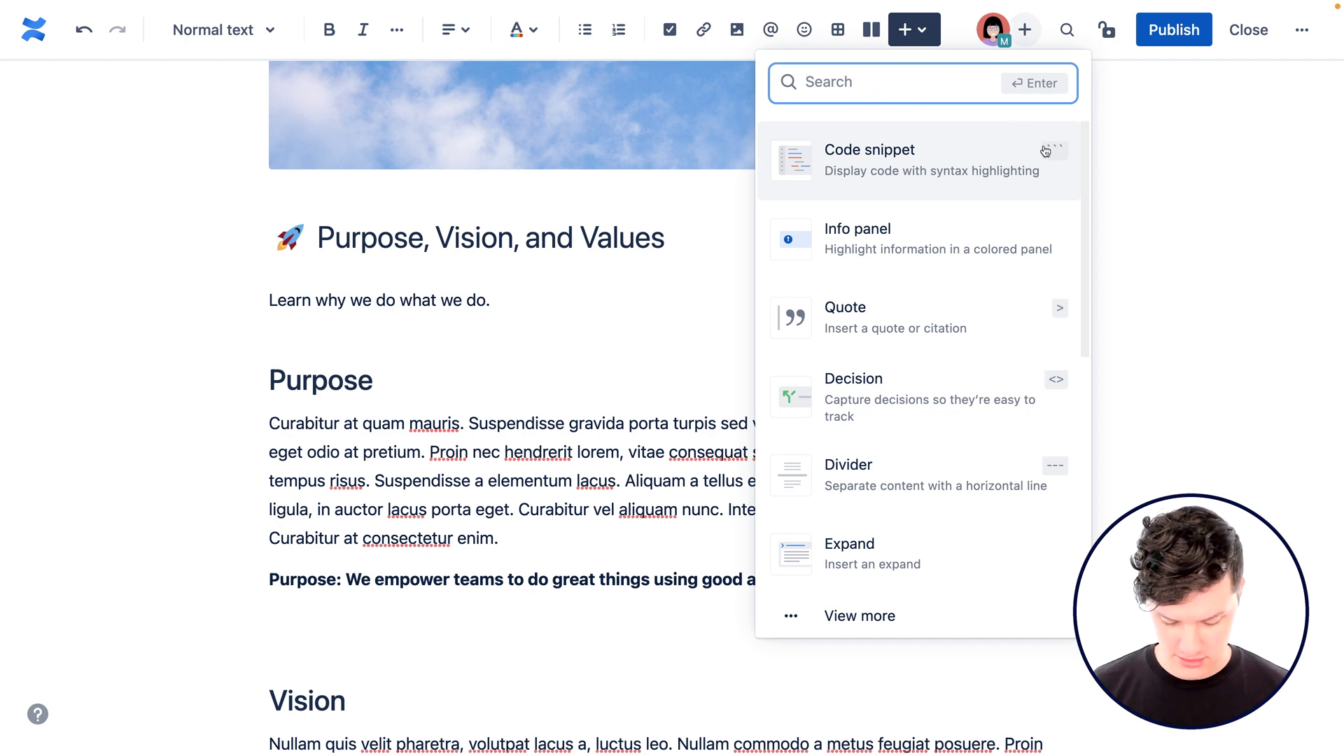
text(Table of Con)
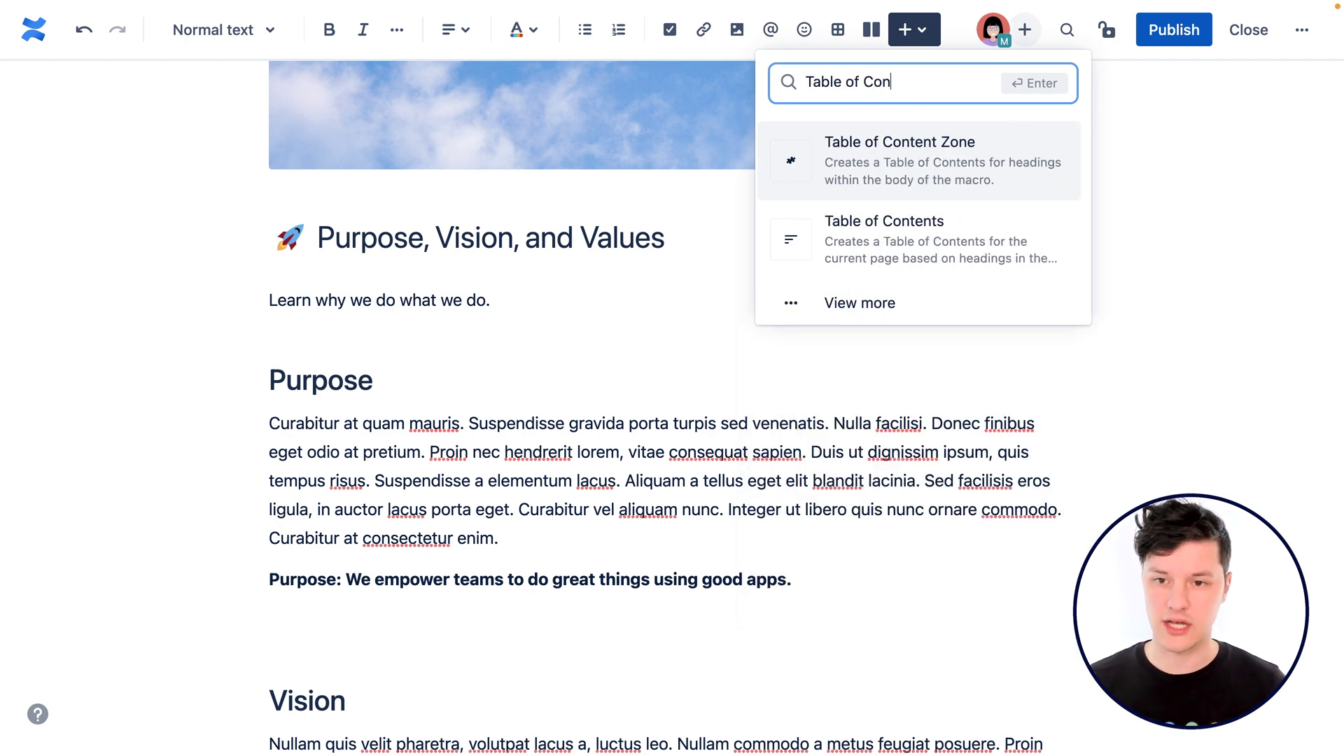
click(988, 259)
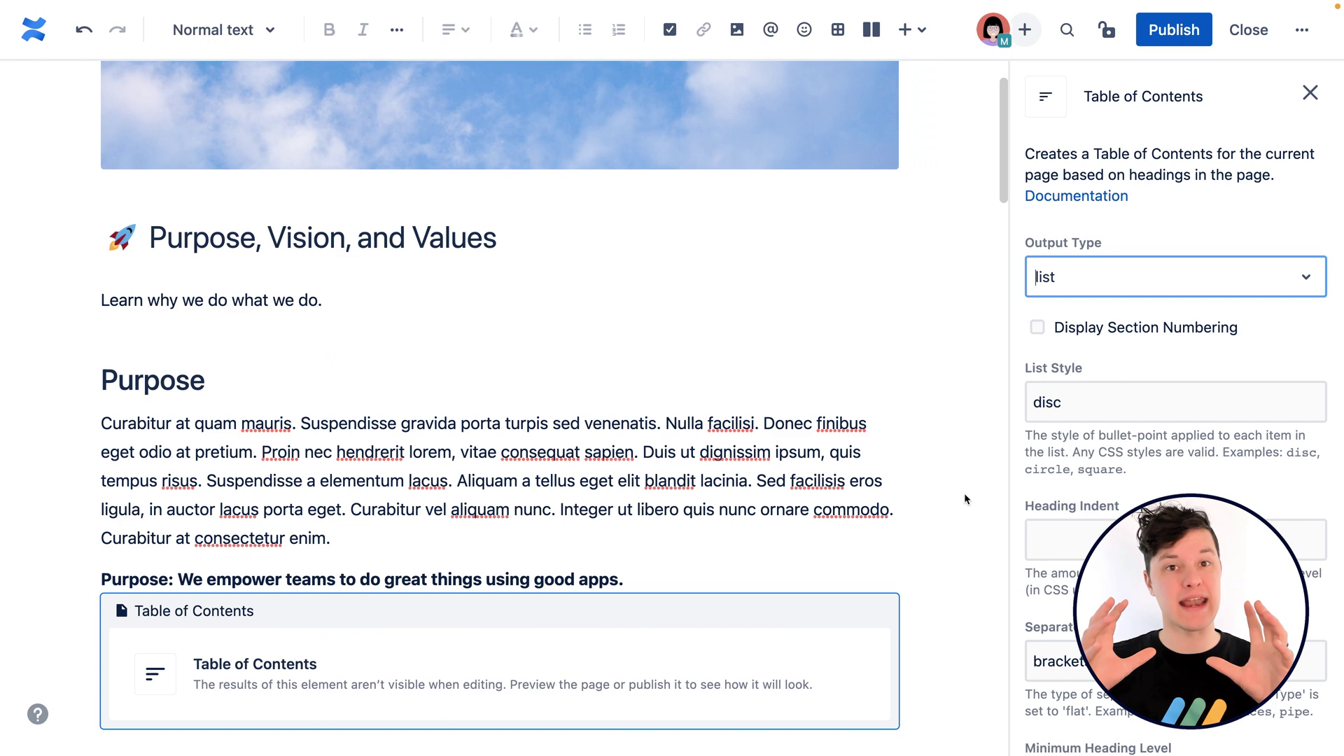
Step: Close the Table of Contents settings panel, keeping the default list output
click(1308, 95)
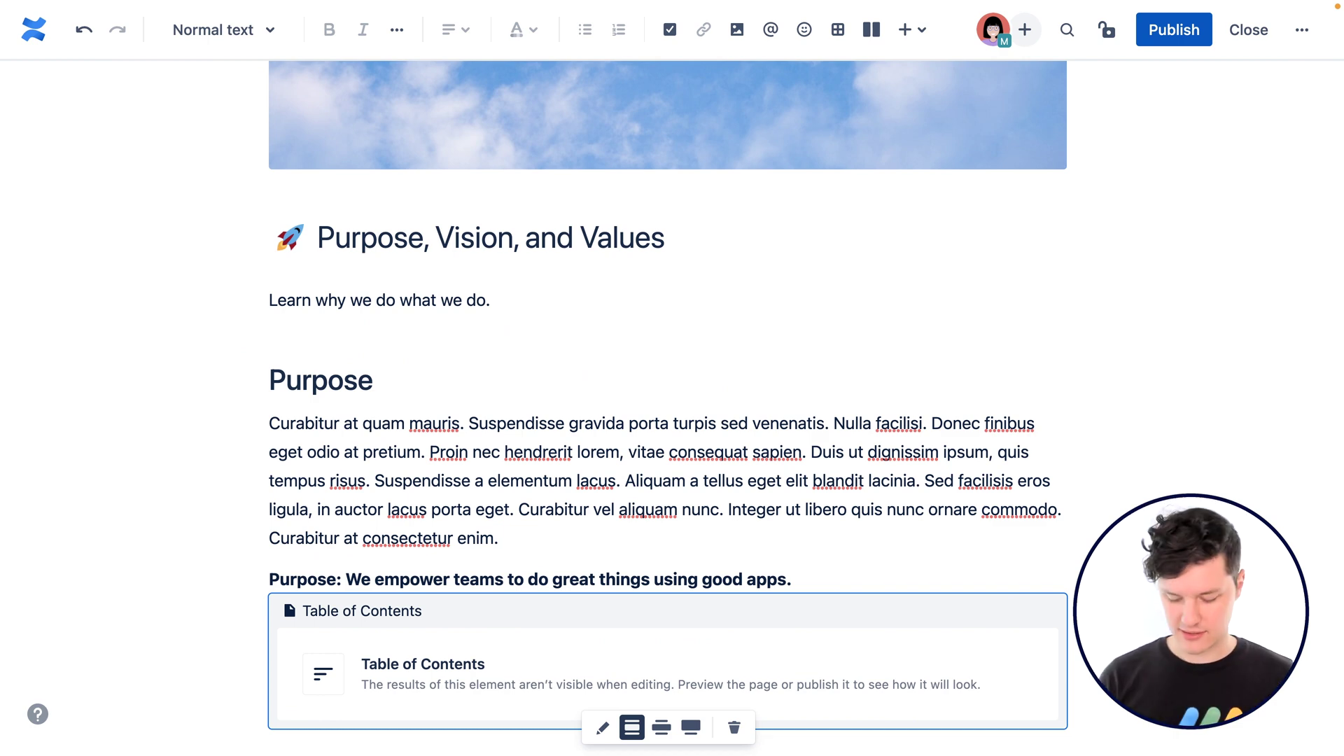
Step: Insert an info panel on a new line above the intro sentence using /info
click(270, 300)
key(Return)
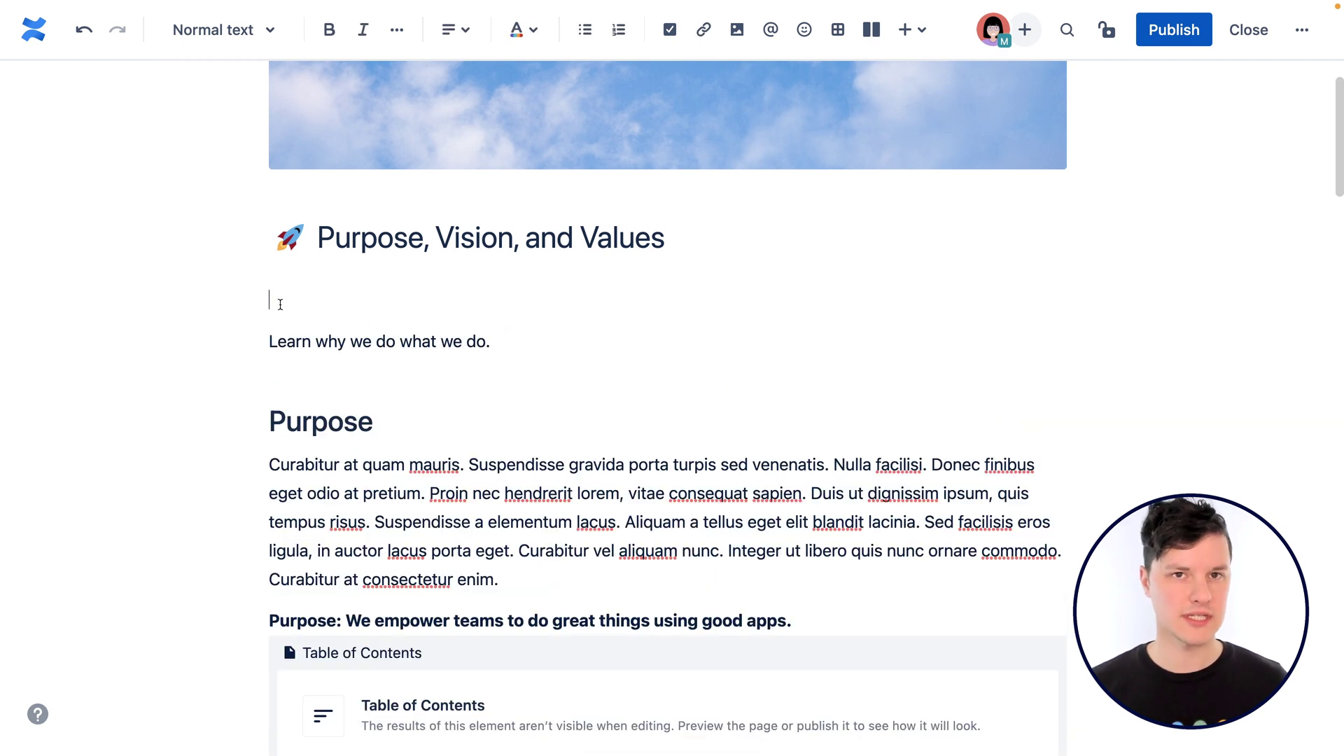
text(/)
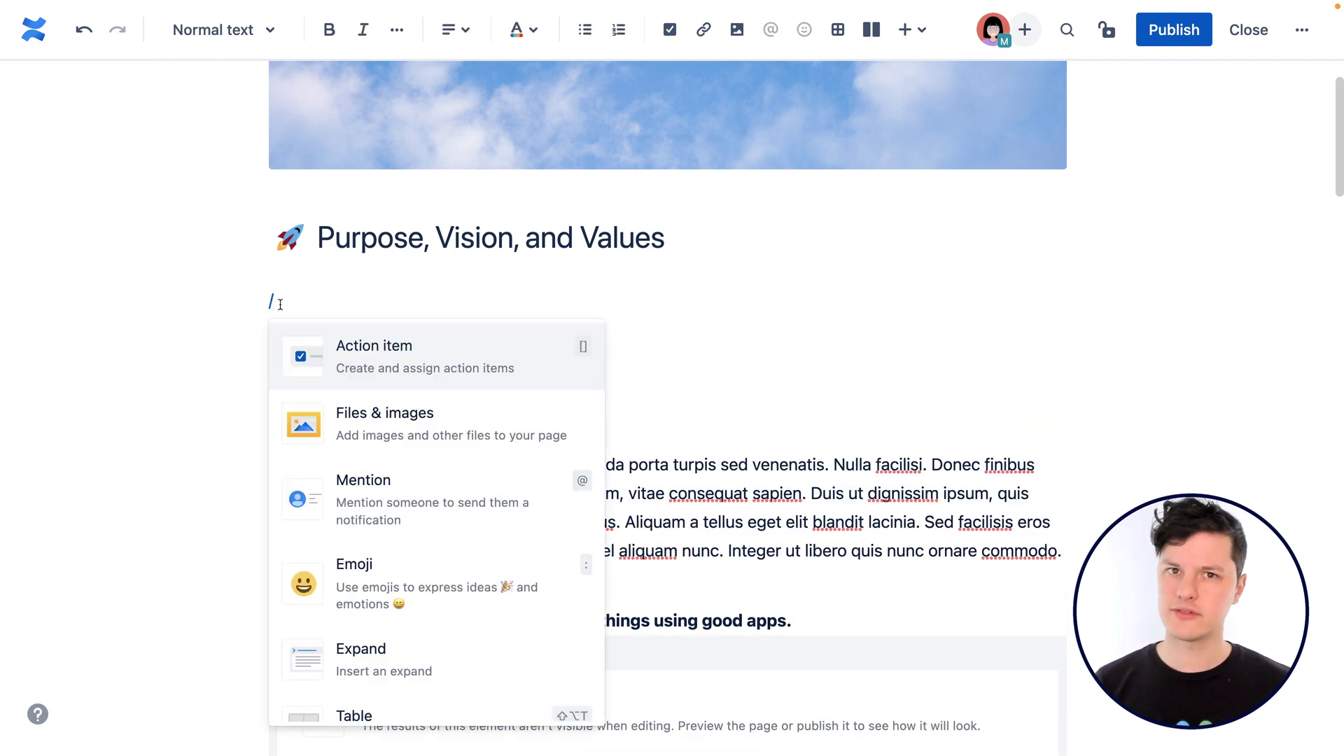
scroll(500, 544, down, 3)
scroll(499, 539, up, 3)
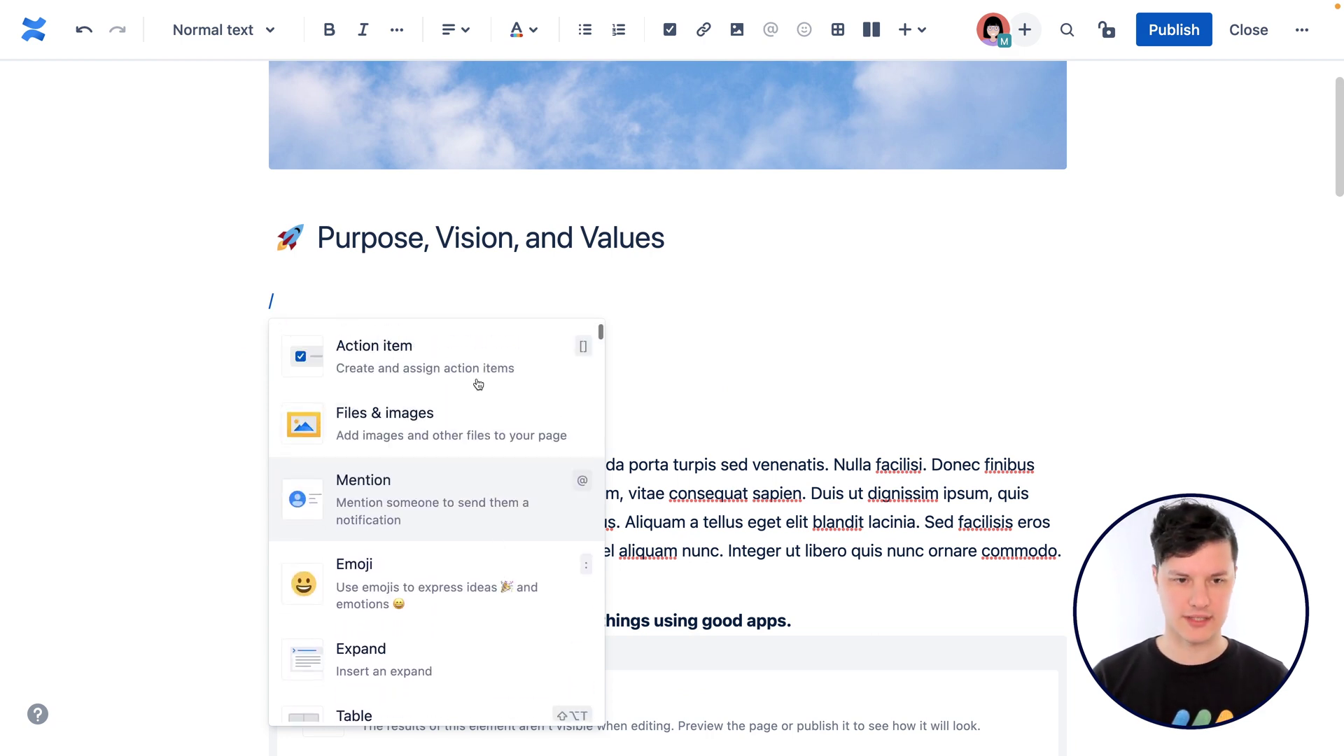
text(info)
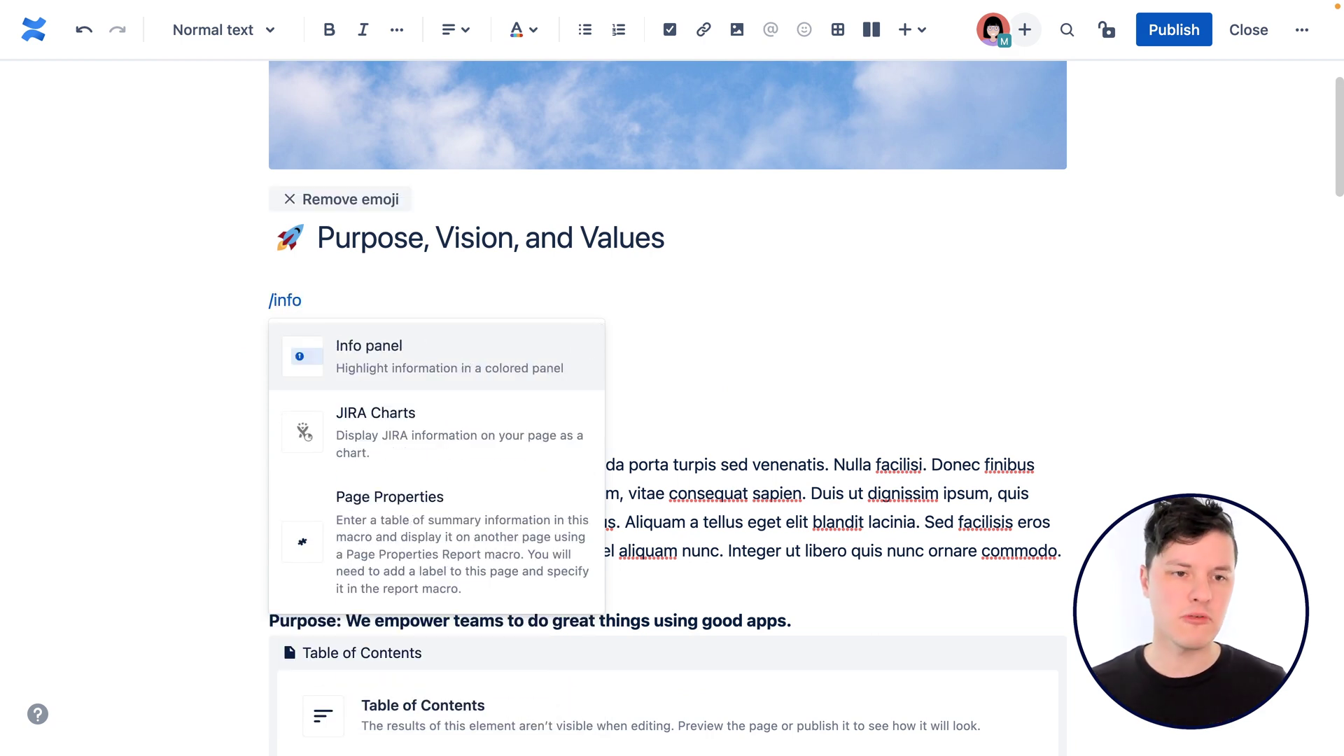
click(481, 353)
Step: Move 'Learn why we do what we do.' into the panel, keep it blue Info, and delete the empty line
triple_click(412, 375)
key(ctrl+x)
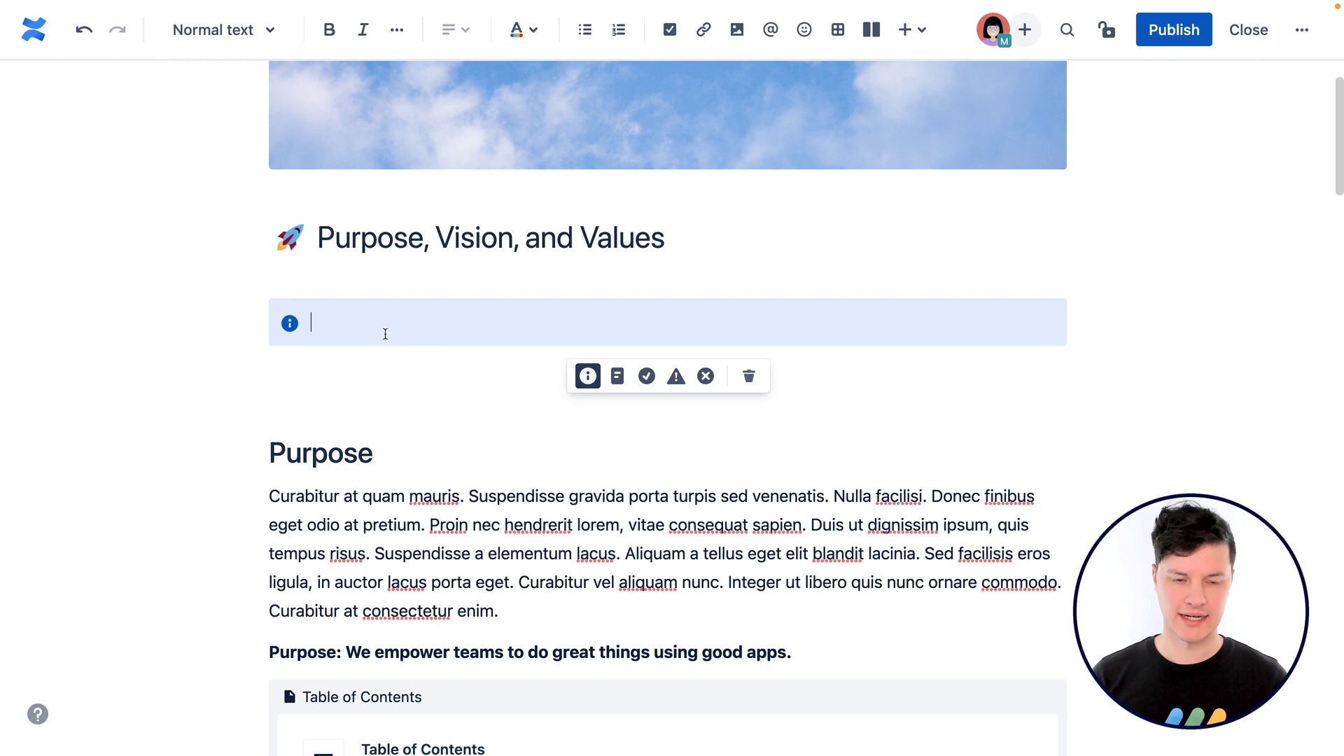
key(ctrl+v)
click(617, 376)
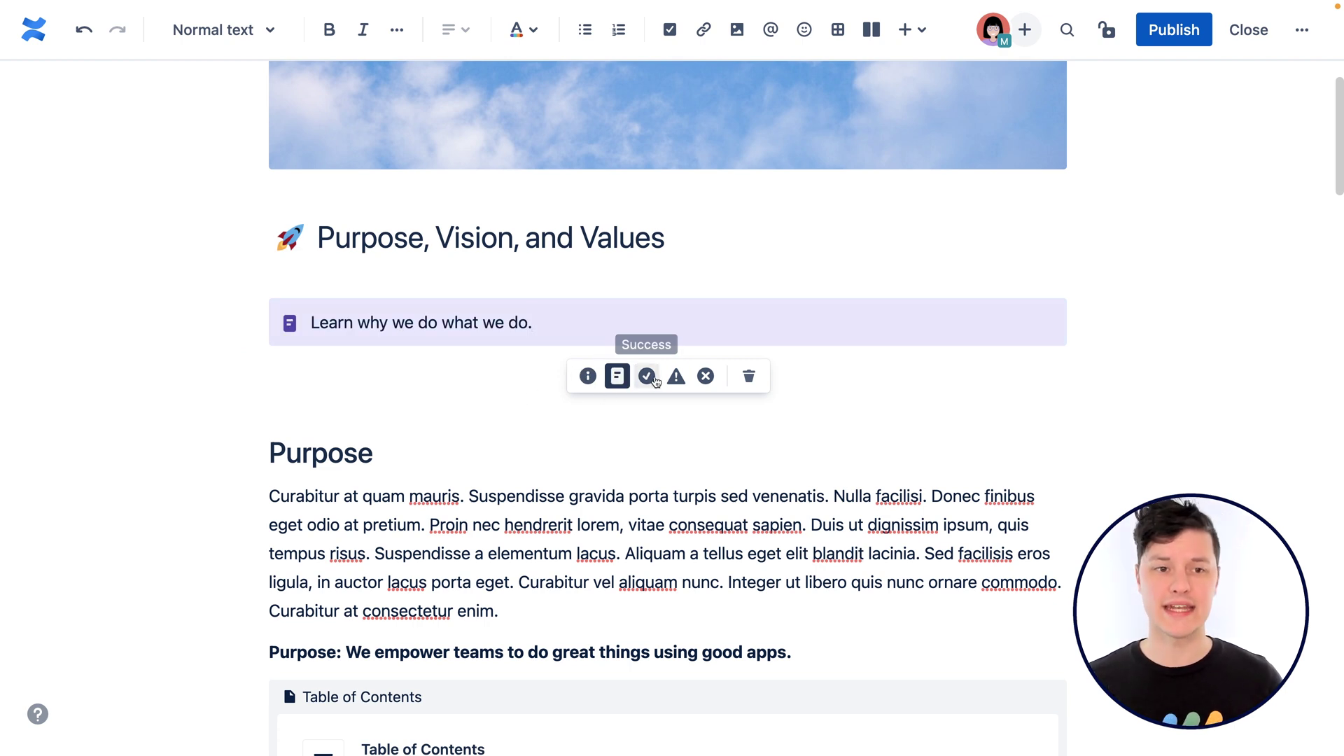
click(646, 376)
click(676, 376)
click(704, 377)
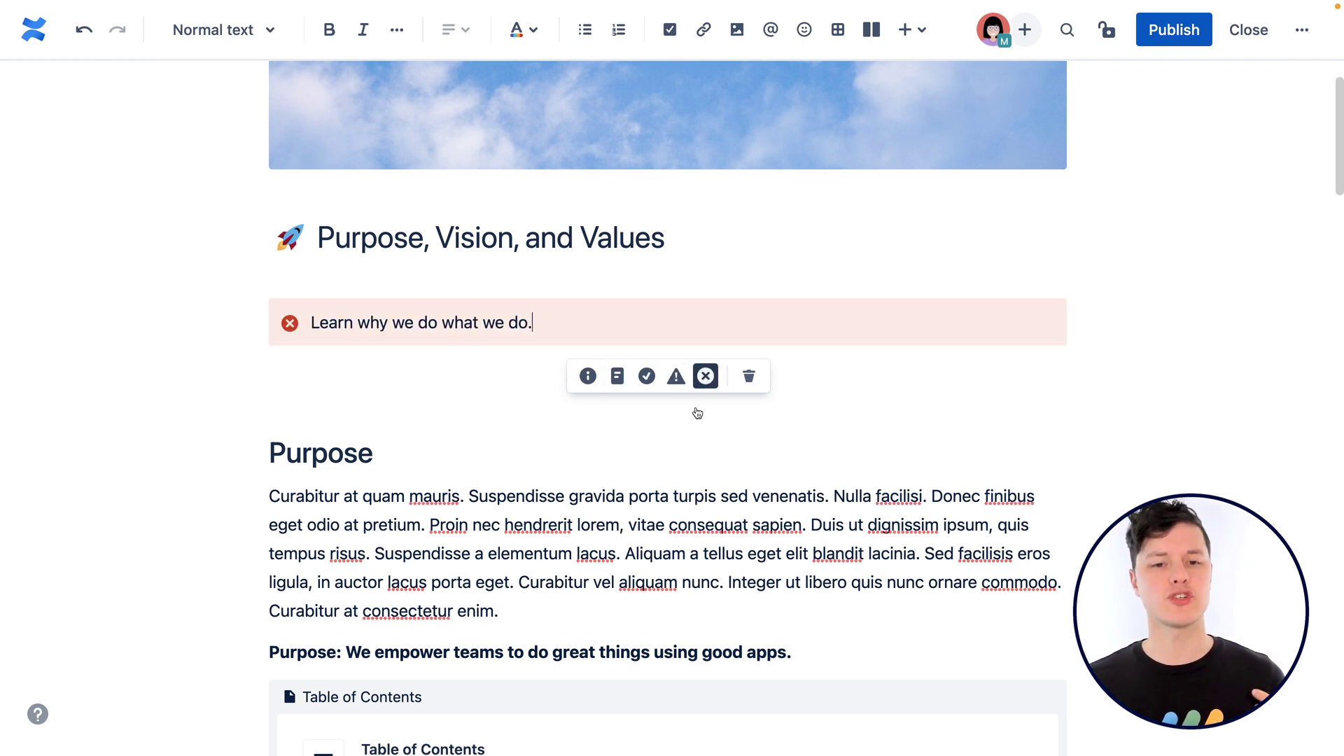
click(588, 376)
click(572, 395)
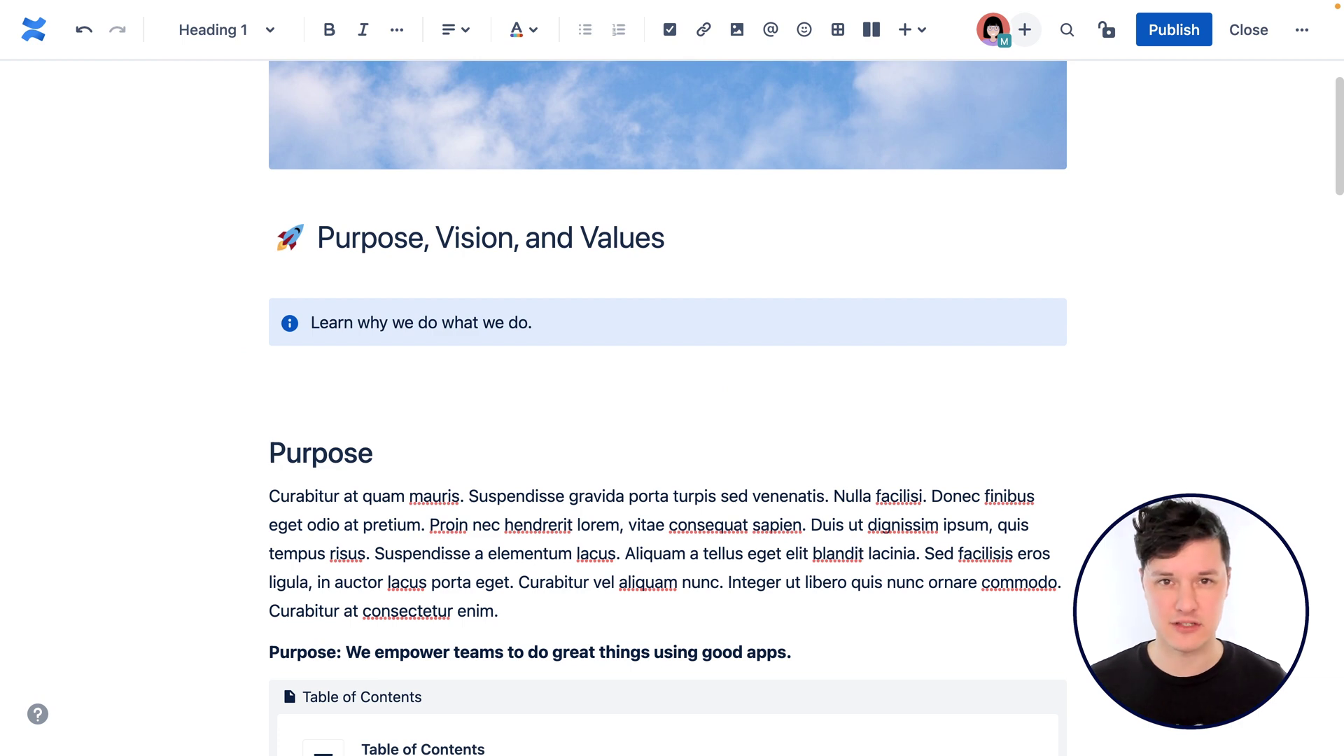
key(Delete)
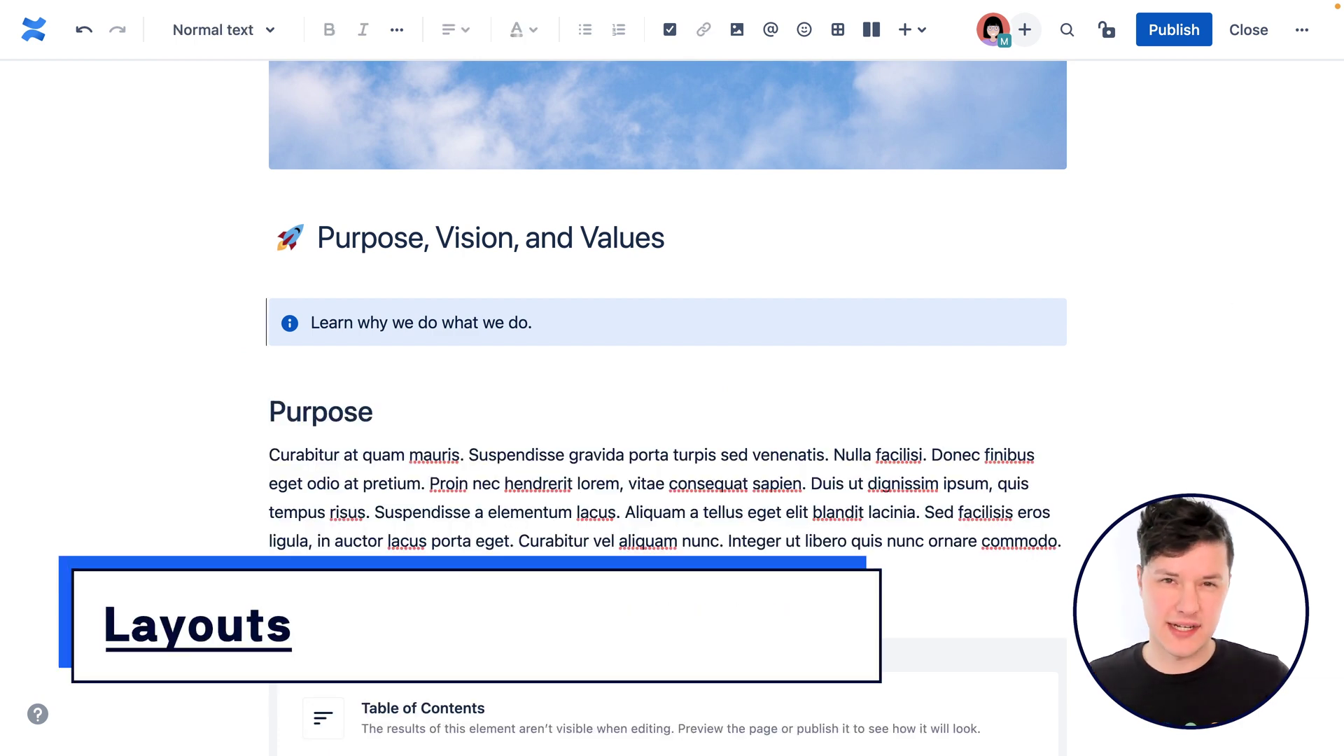
Step: Insert a Right sidebar layout (wide left, narrow right) under the Purpose heading
click(434, 418)
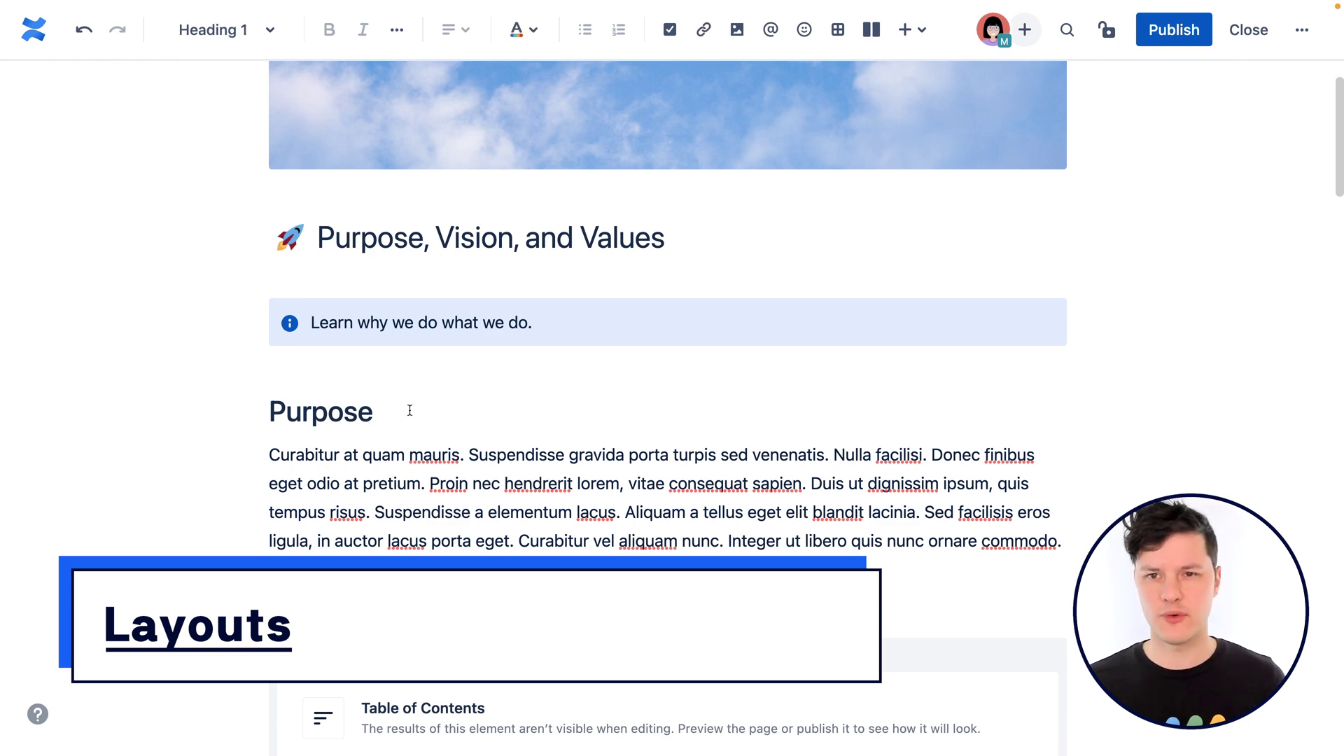
click(872, 29)
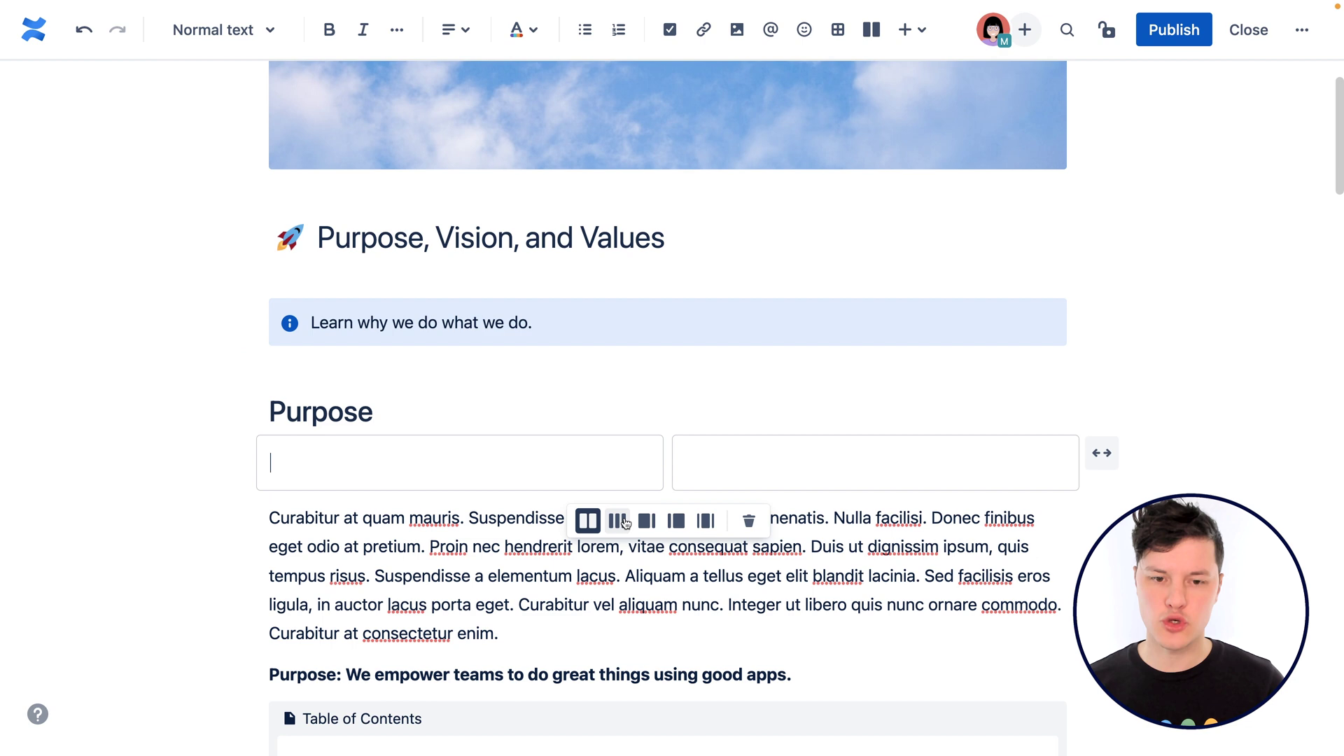
click(625, 524)
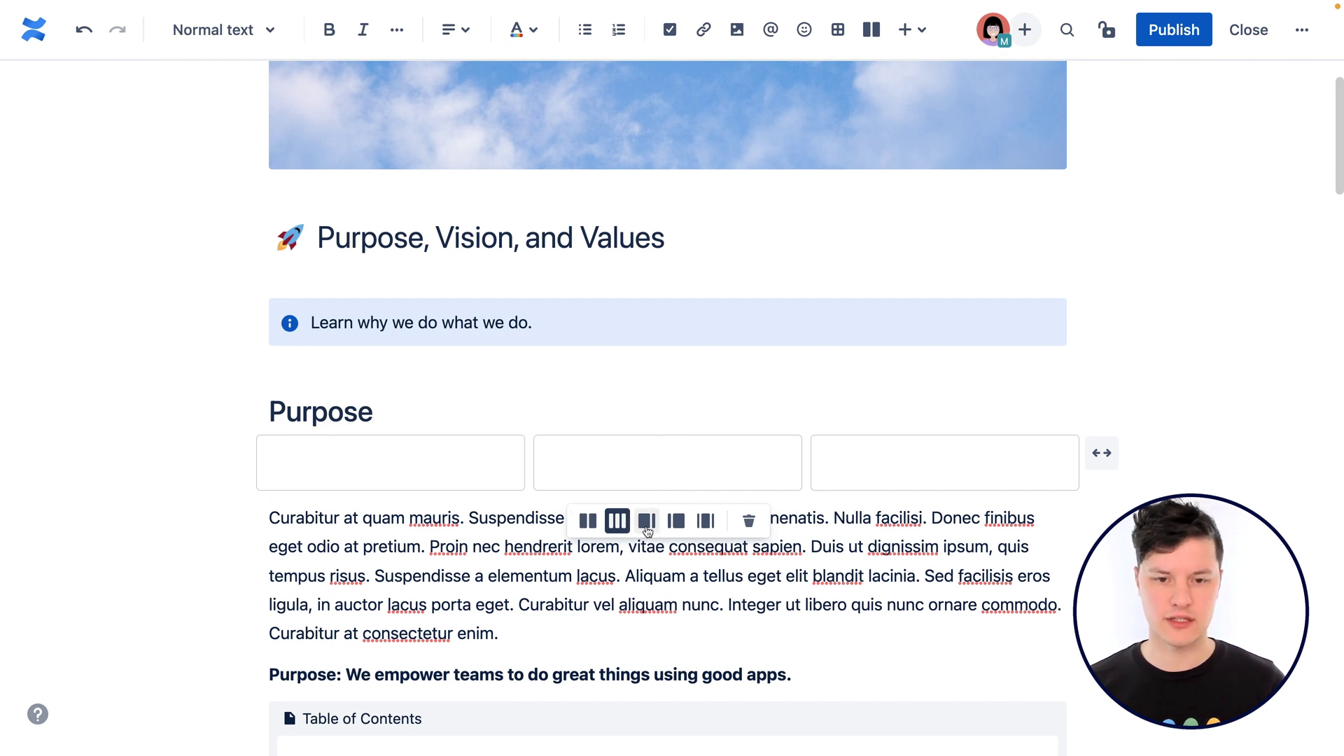
click(648, 522)
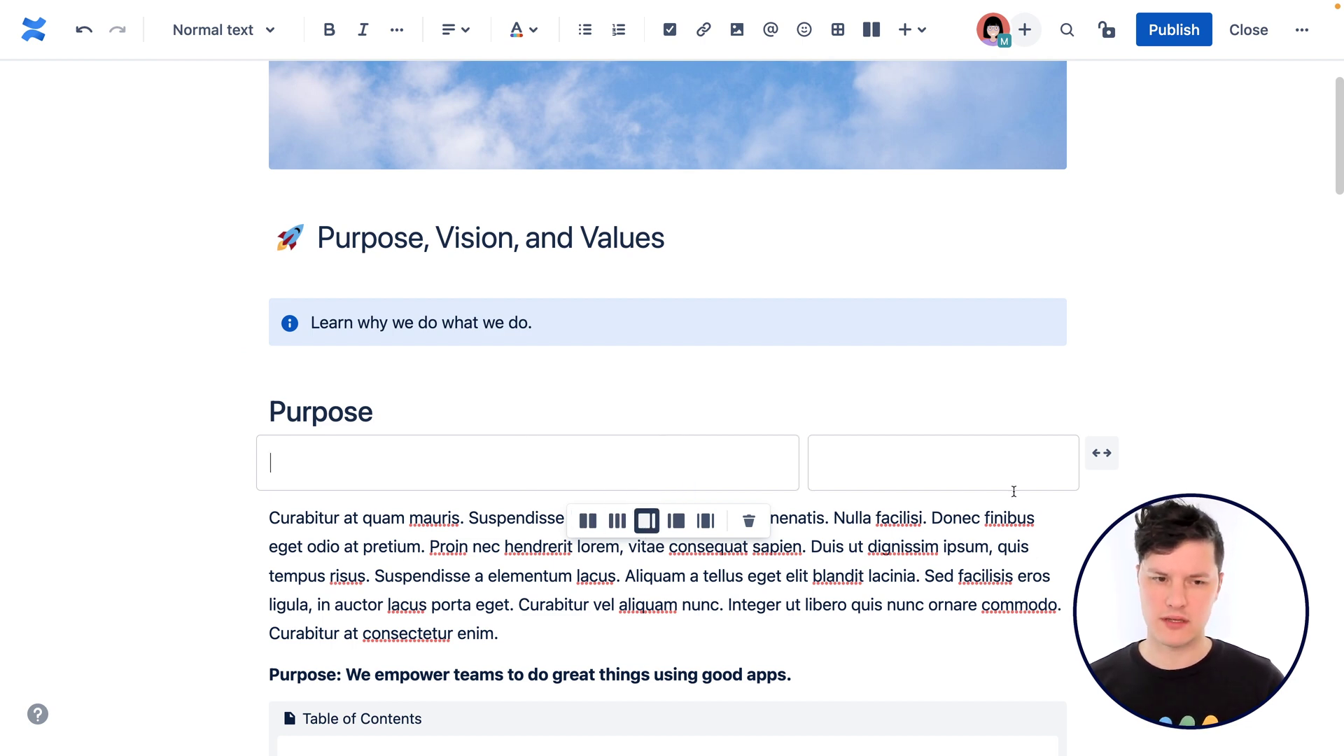
Step: Move the Curabitur paragraph into the left column and remove the leftover empty line
drag(546, 632, 263, 518)
key(ctrl+x)
click(301, 464)
key(ctrl+v)
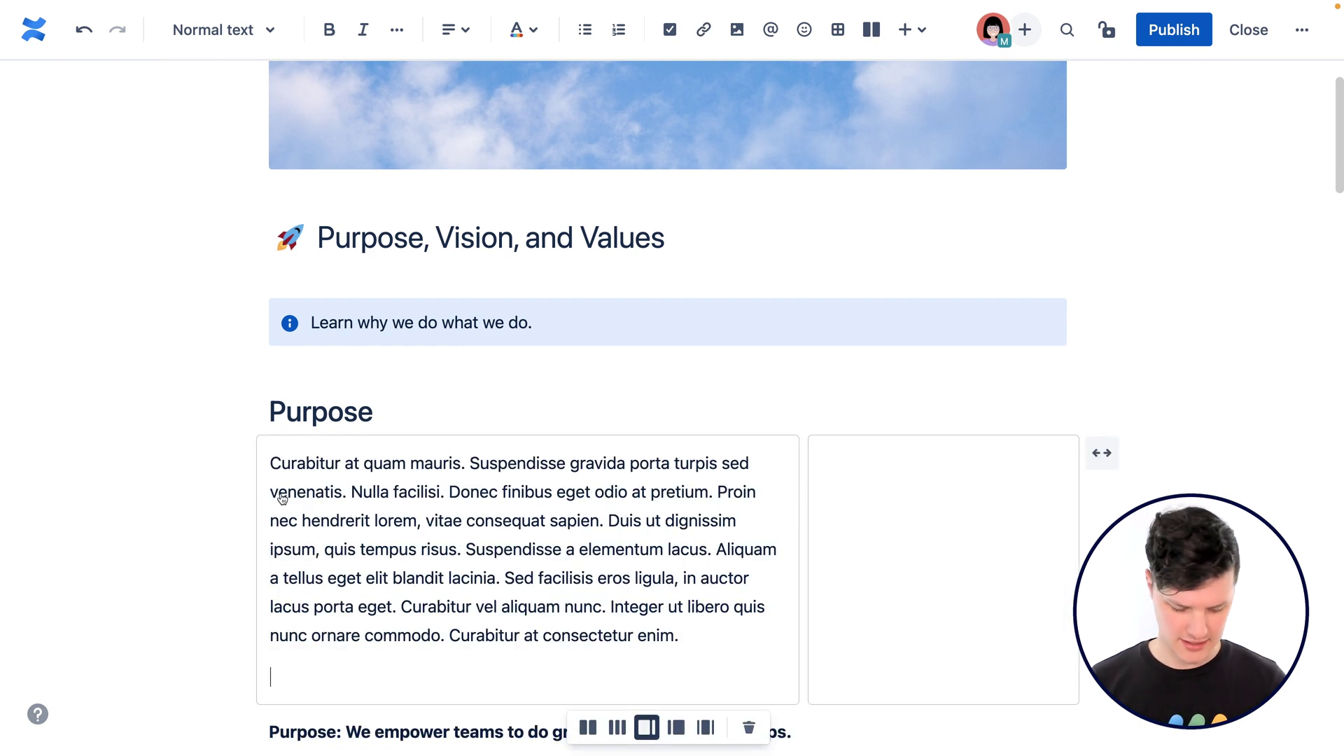
scroll(281, 467, down, 5)
key(BackSpace)
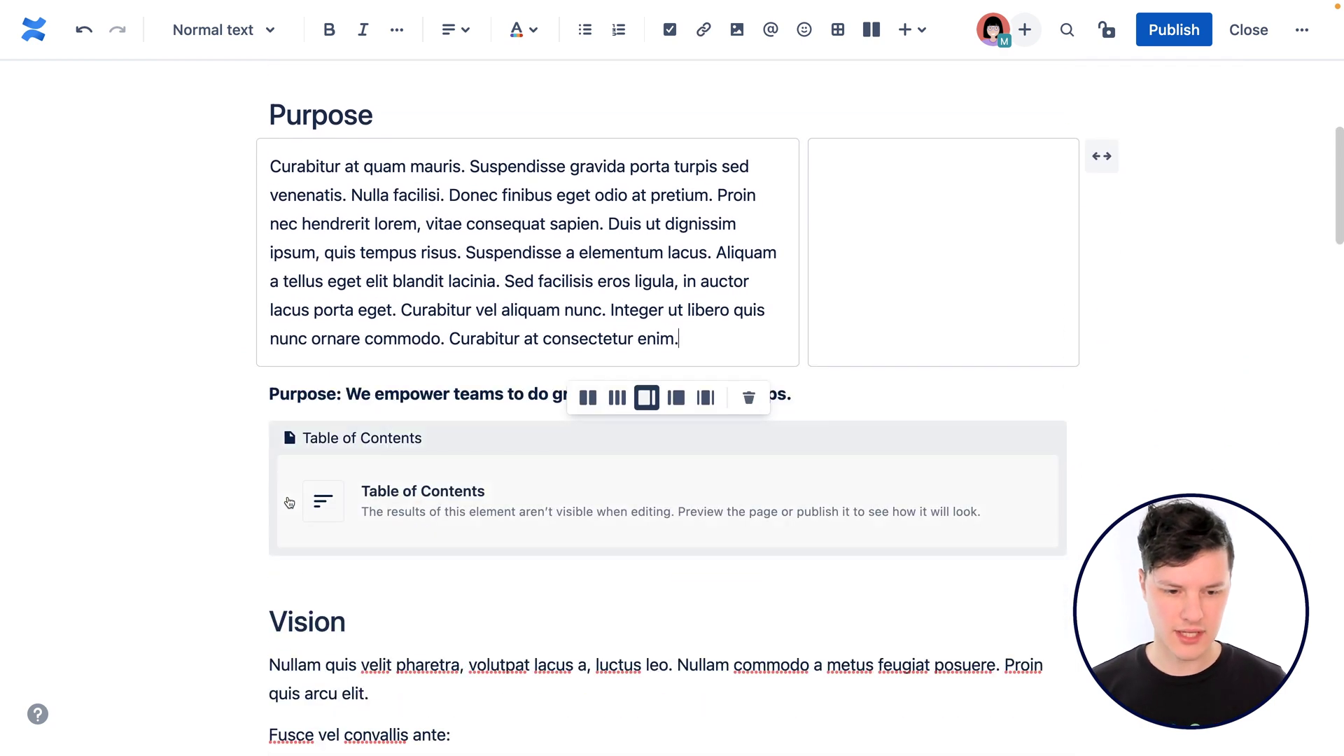
Step: Drag the Table of Contents macro into the narrow right column
click(333, 448)
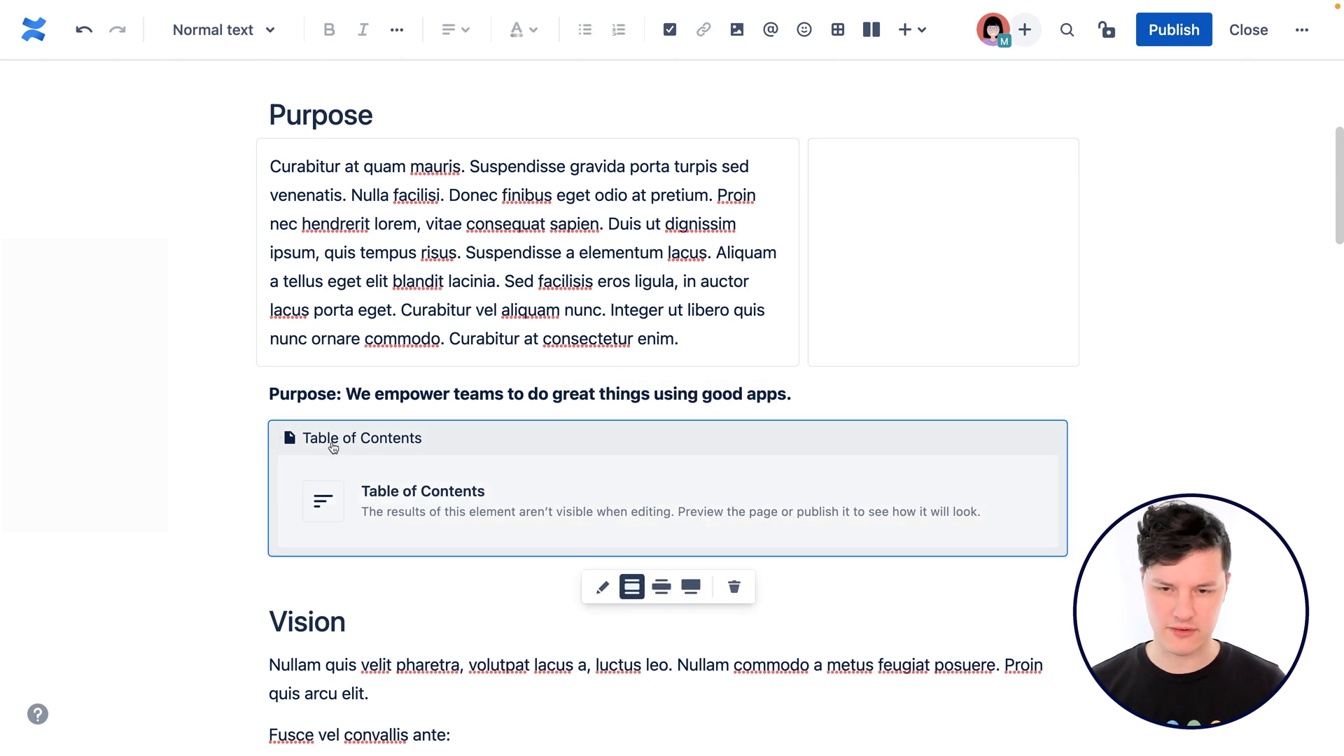
drag(333, 448, 864, 208)
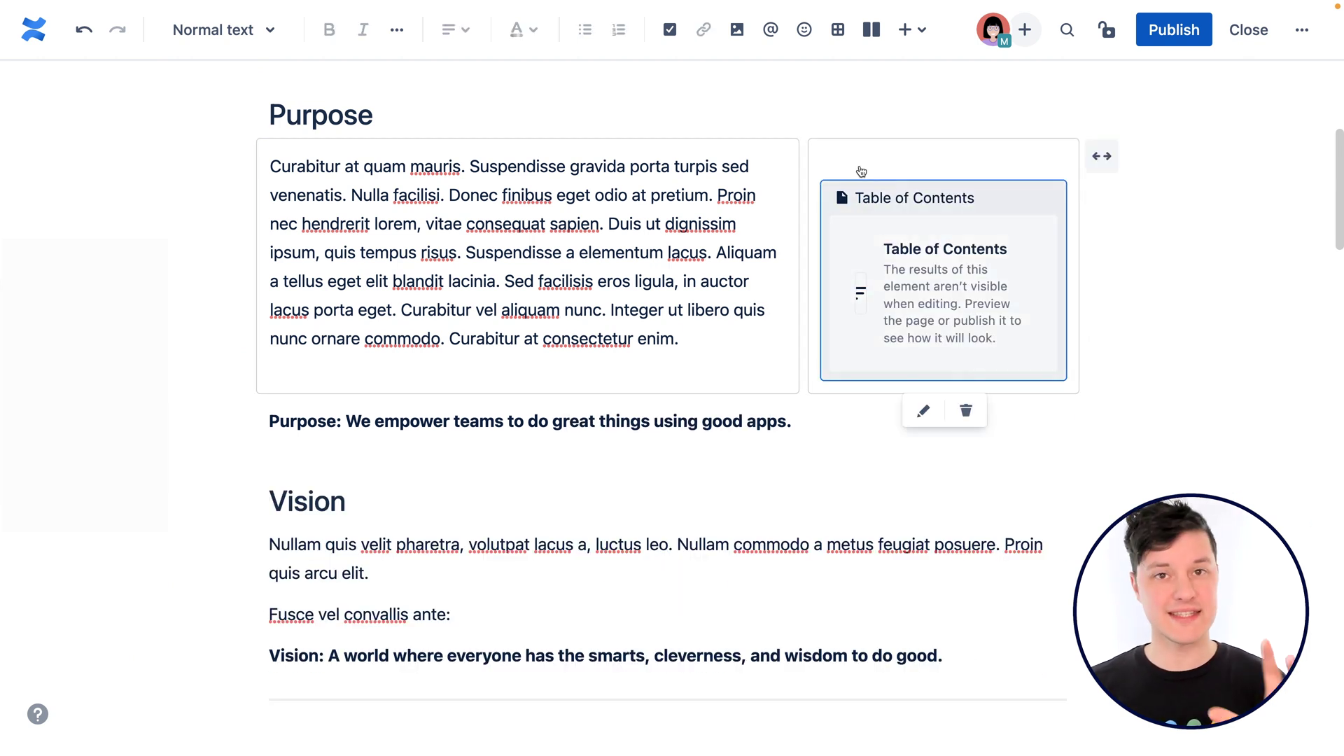
click(850, 162)
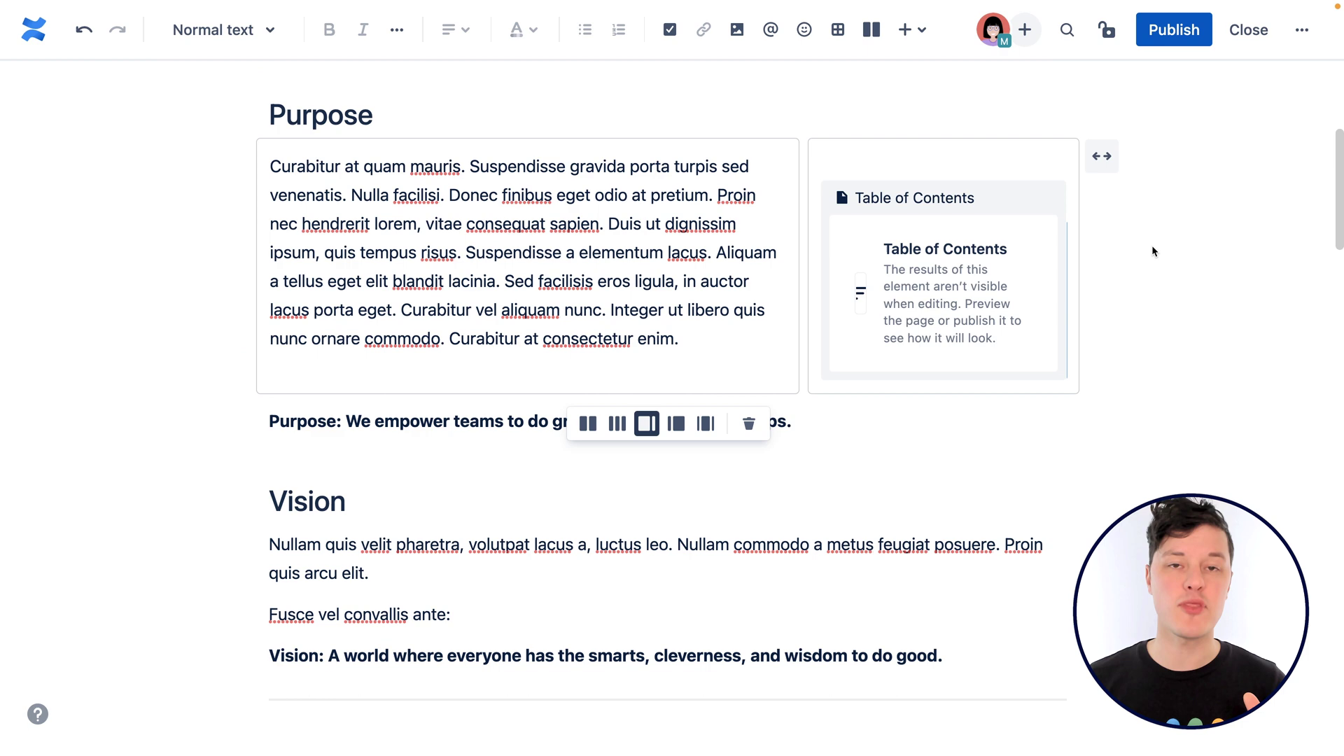
click(1271, 269)
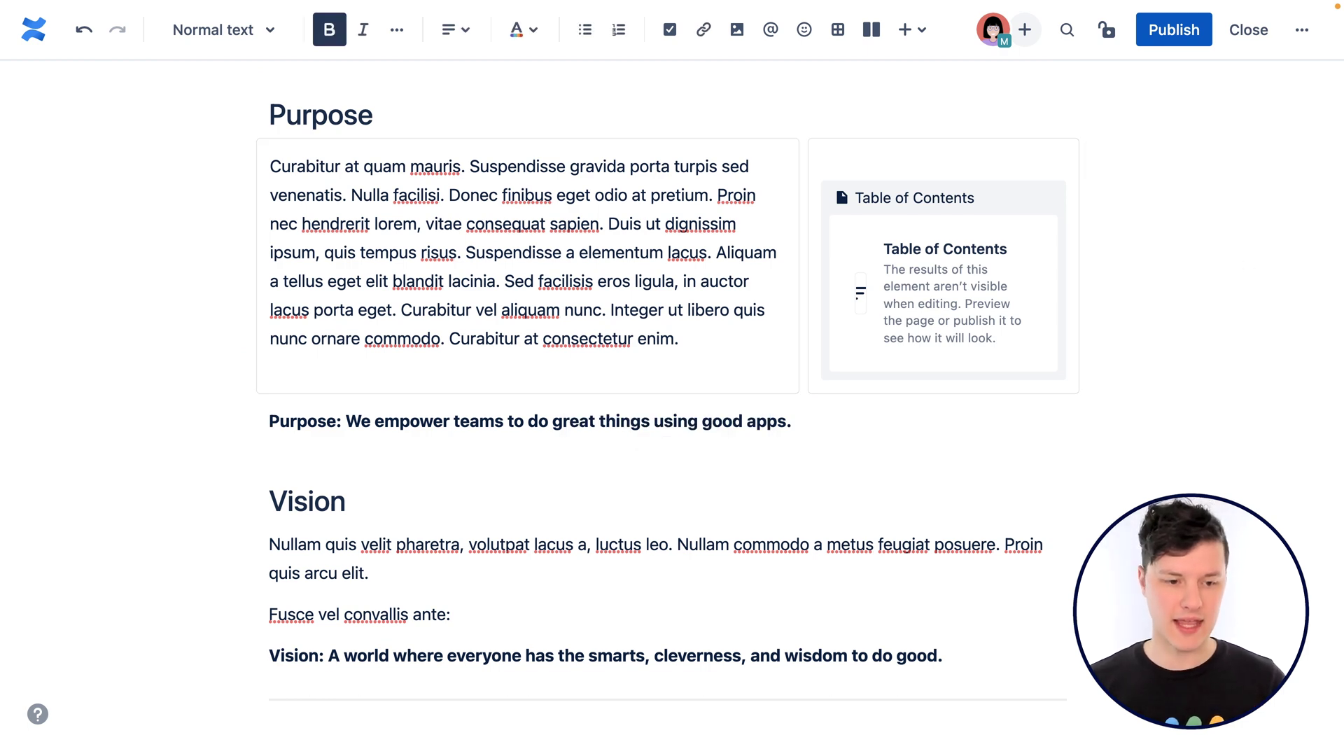
scroll(965, 426, down, 4)
scroll(965, 426, up, 3)
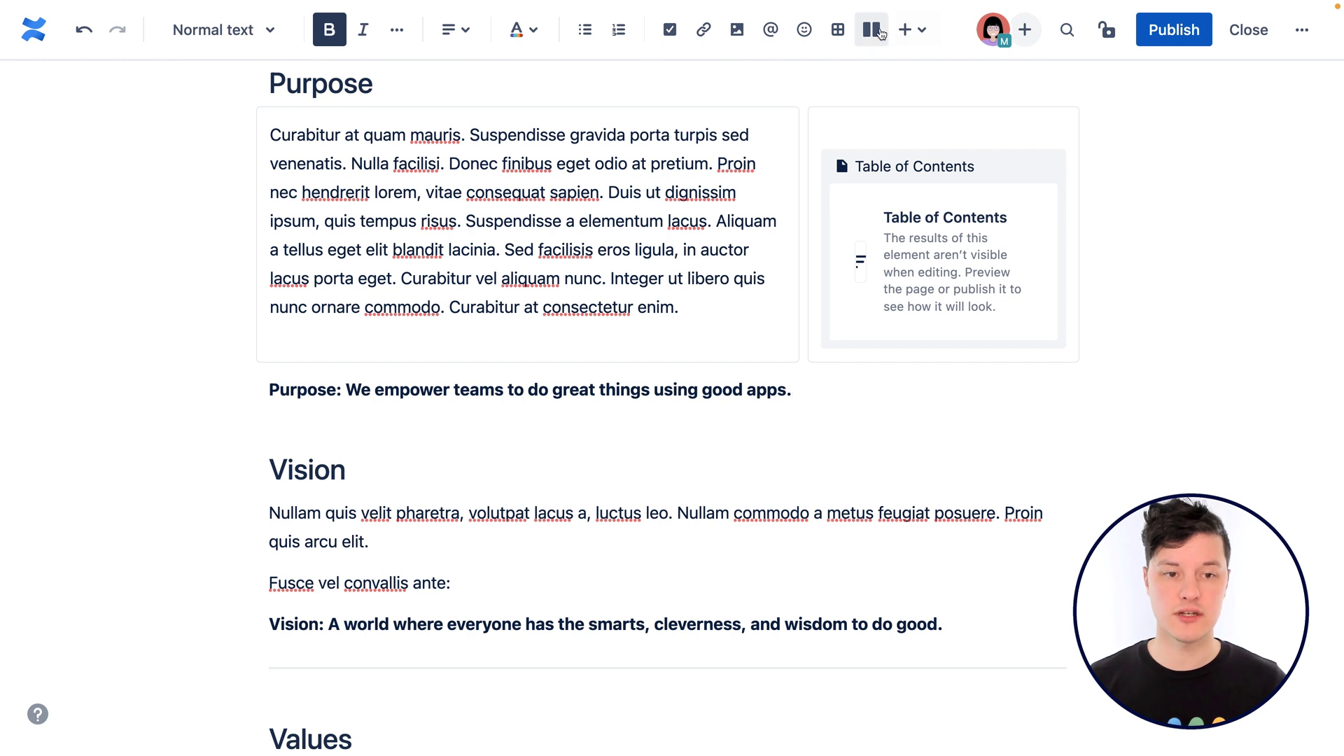
Step: Insert a layout below the Purpose statement as three columns with sidebars on both sides
click(876, 30)
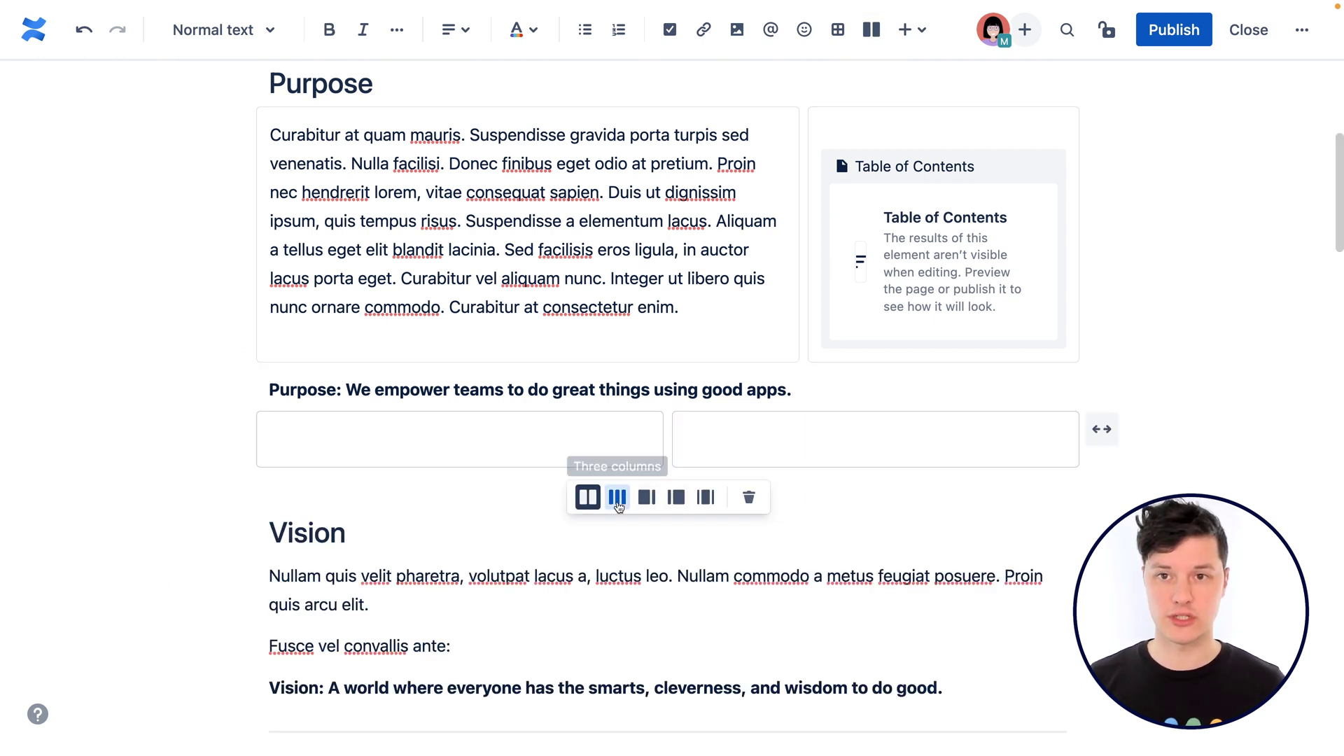
click(705, 498)
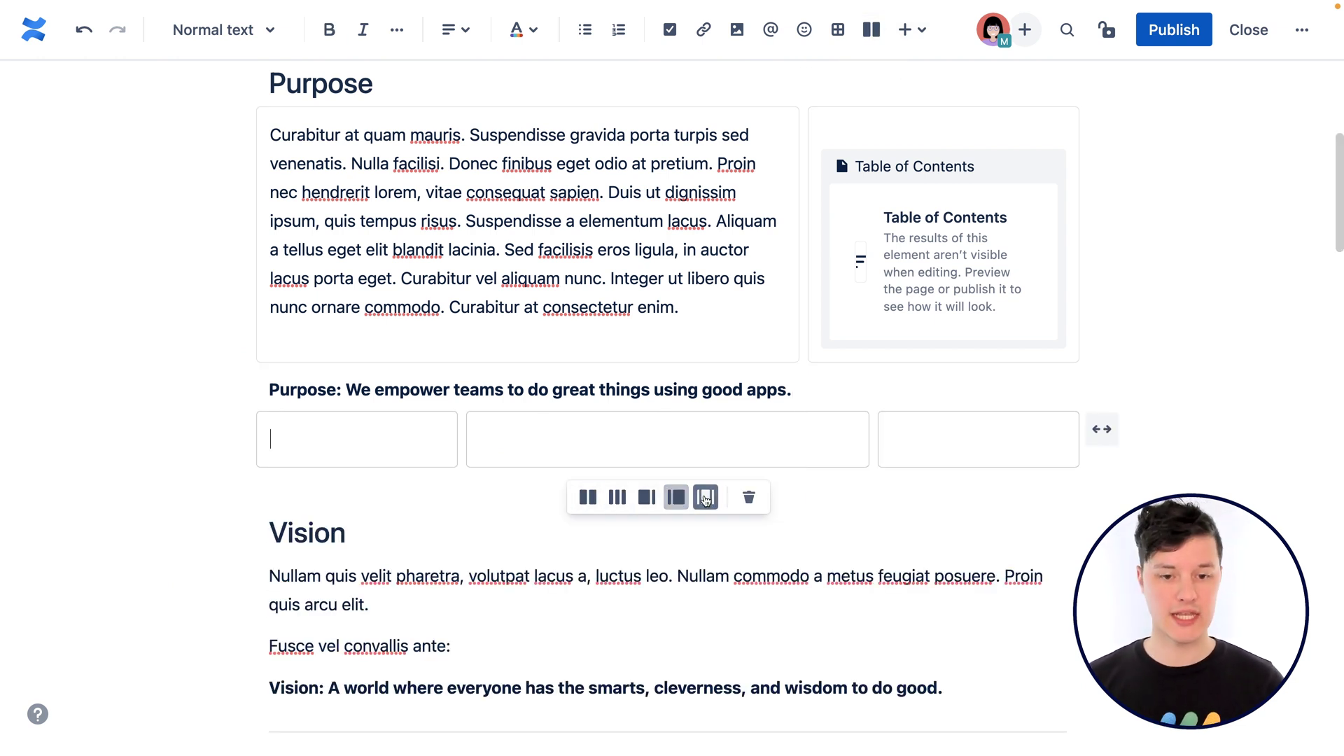